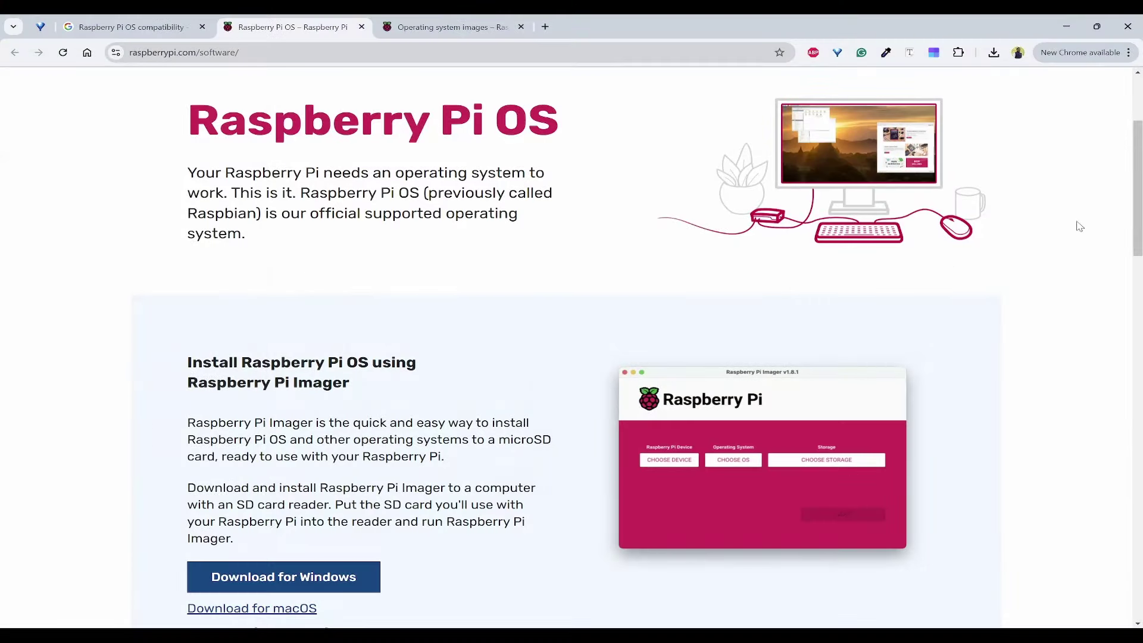
Download the Raspberry Pi Imager installer for Windows from the Raspberry Pi page.
mouse_move(1142, 206)
left_mouse_down()
mouse_move(1141, 165)
mouse_move(1142, 218)
left_mouse_up()
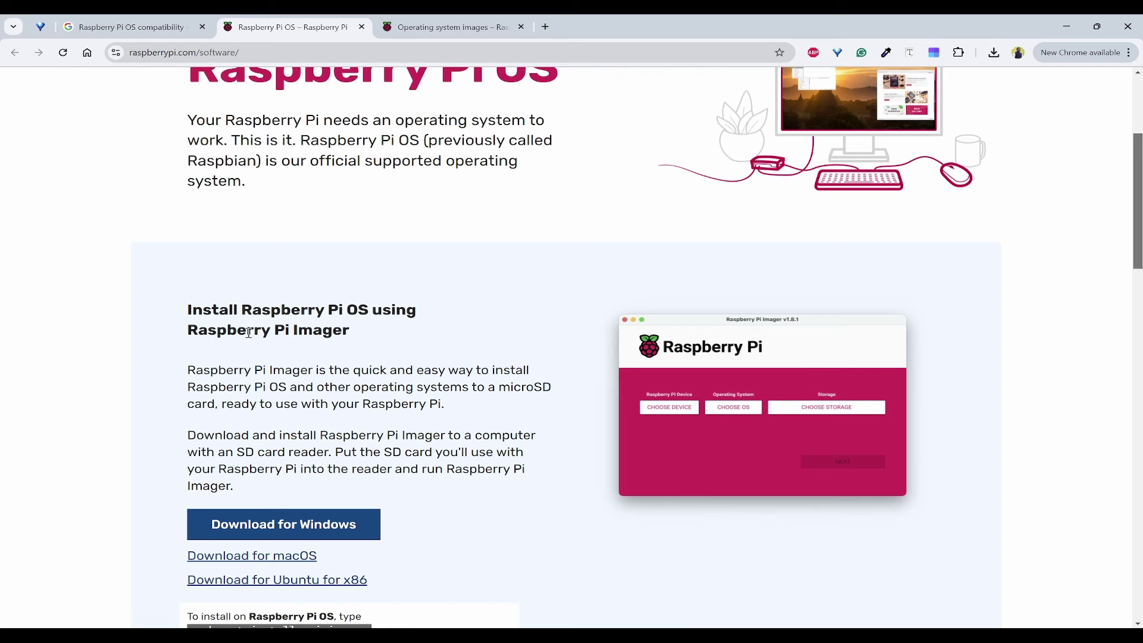
left_click_drag(196, 331, 375, 337)
left_click(382, 339)
scroll(381, 387, "down", 1)
left_click(277, 467)
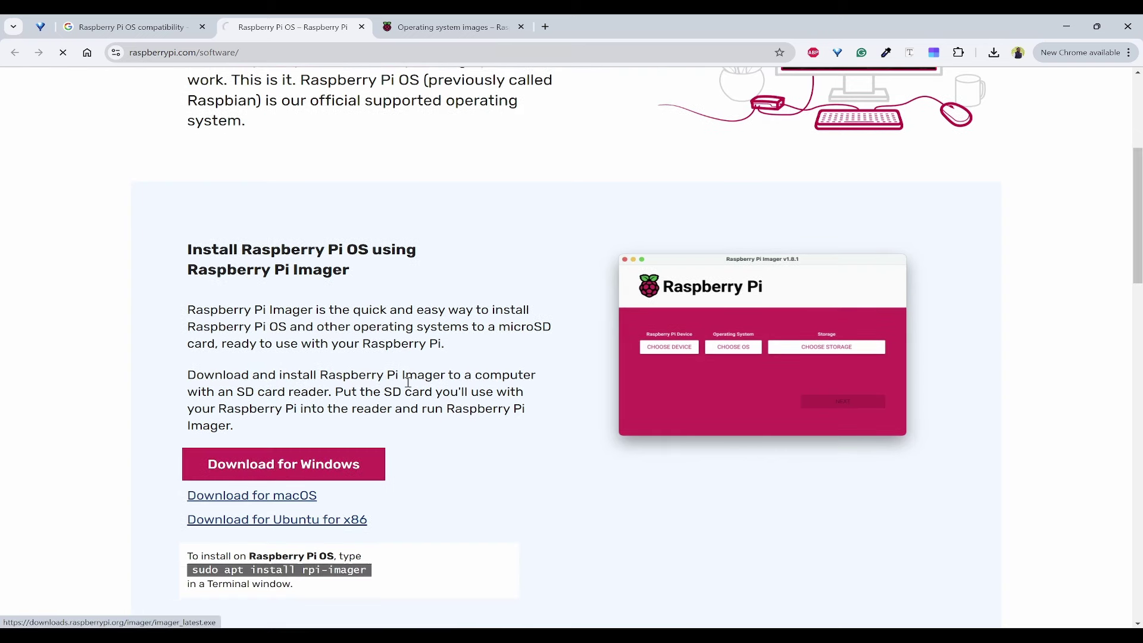
Install imager_1.8.5.exe from the downloads panel and launch Raspberry Pi Imager.
left_click(993, 54)
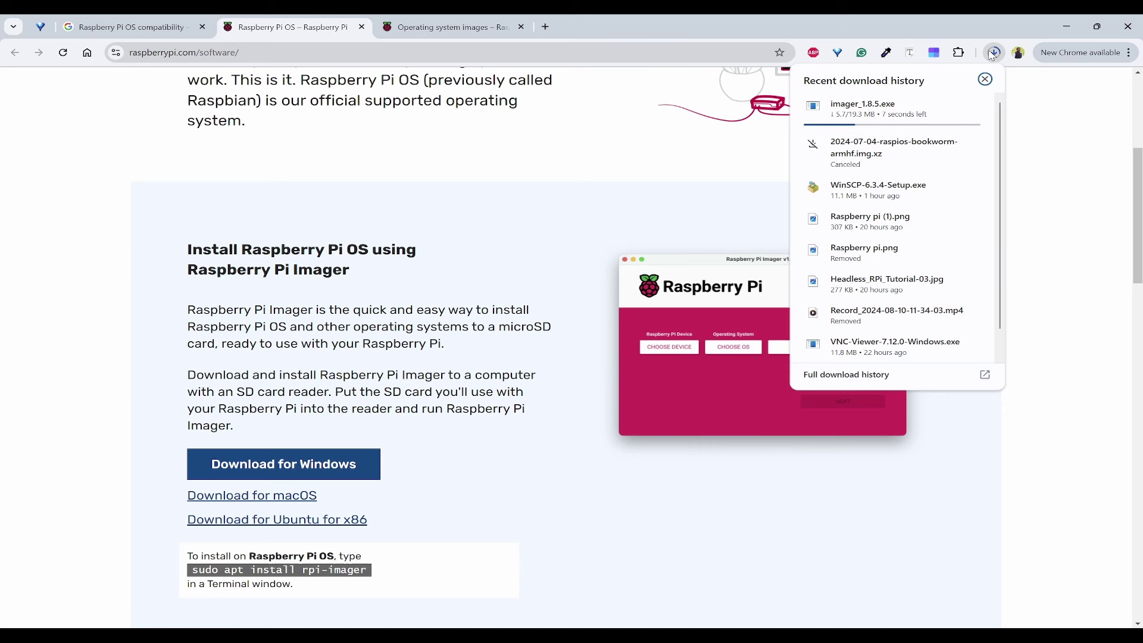
left_click(993, 54)
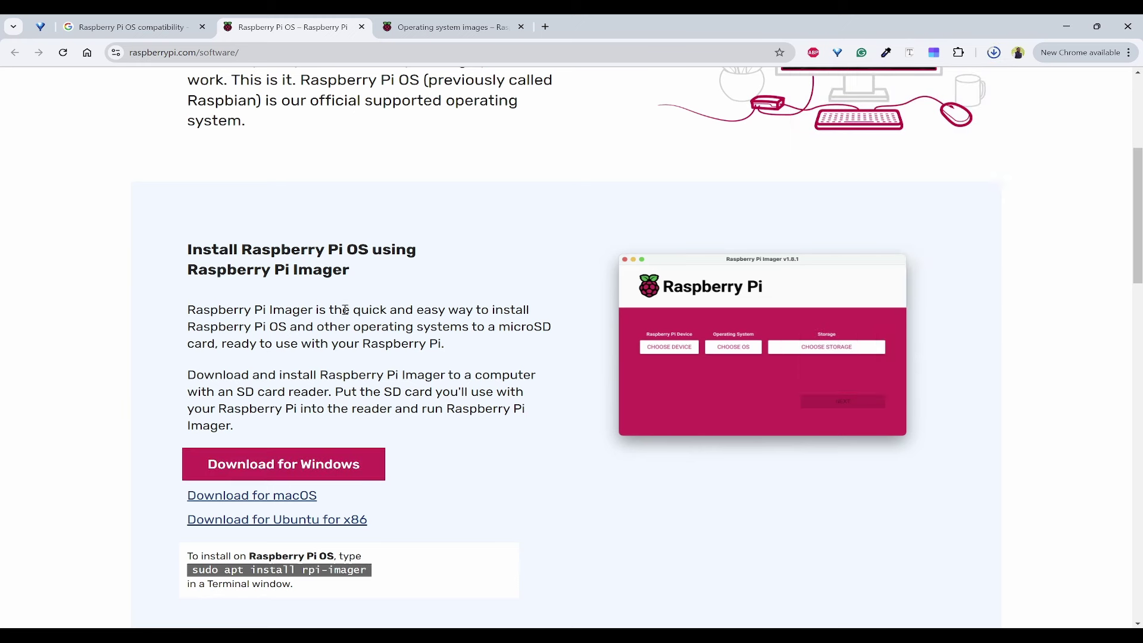
left_click(993, 54)
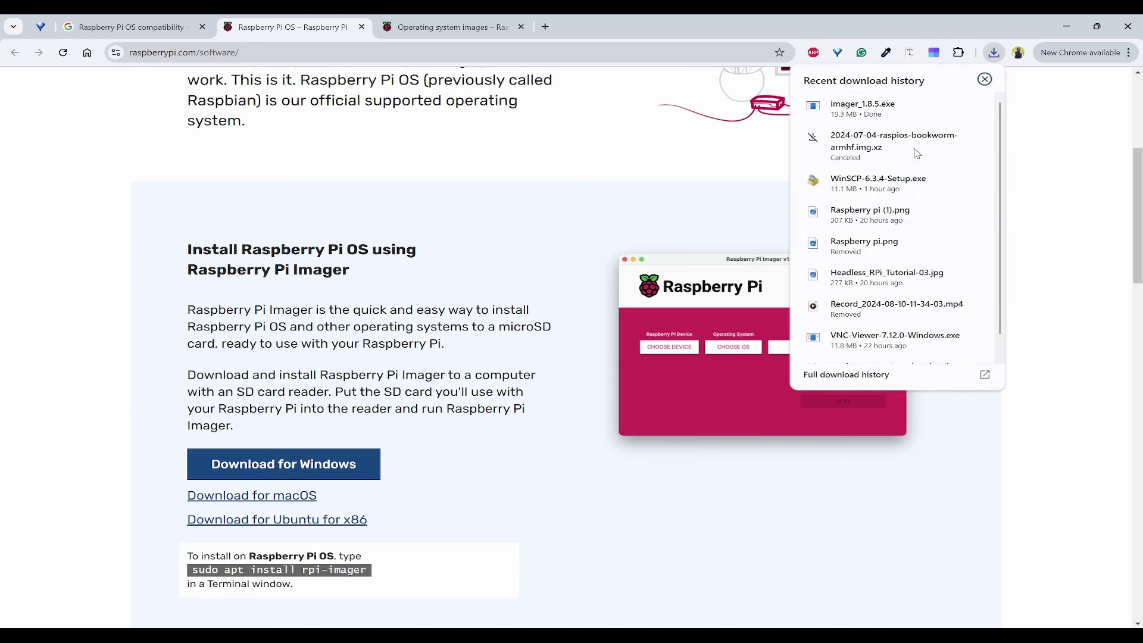
left_click(873, 116)
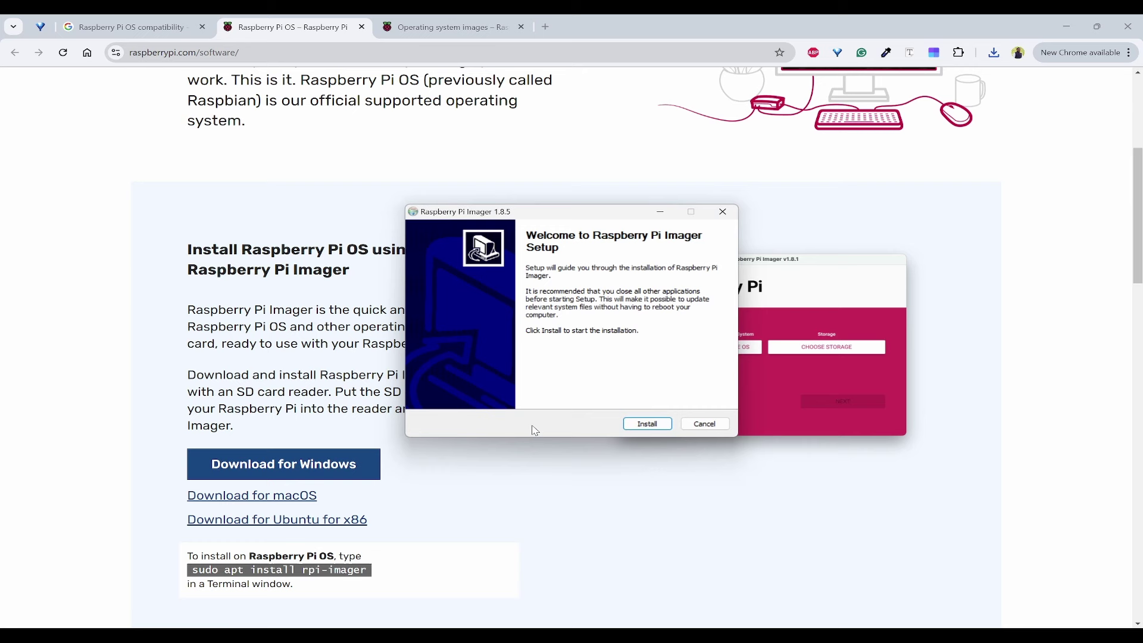
left_click(648, 424)
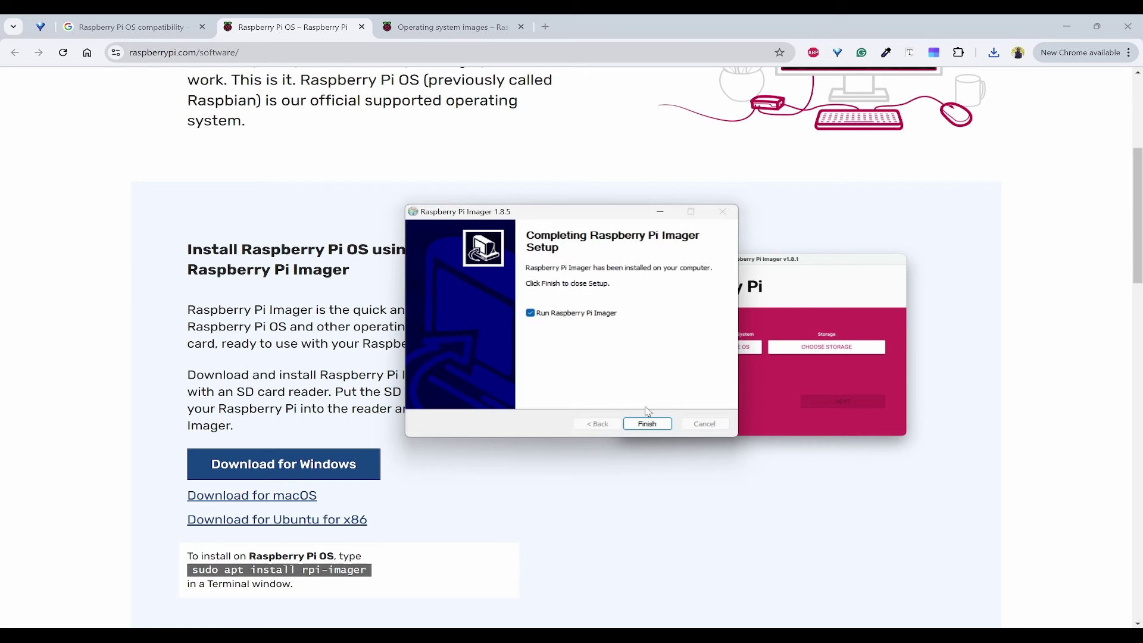
left_click(648, 424)
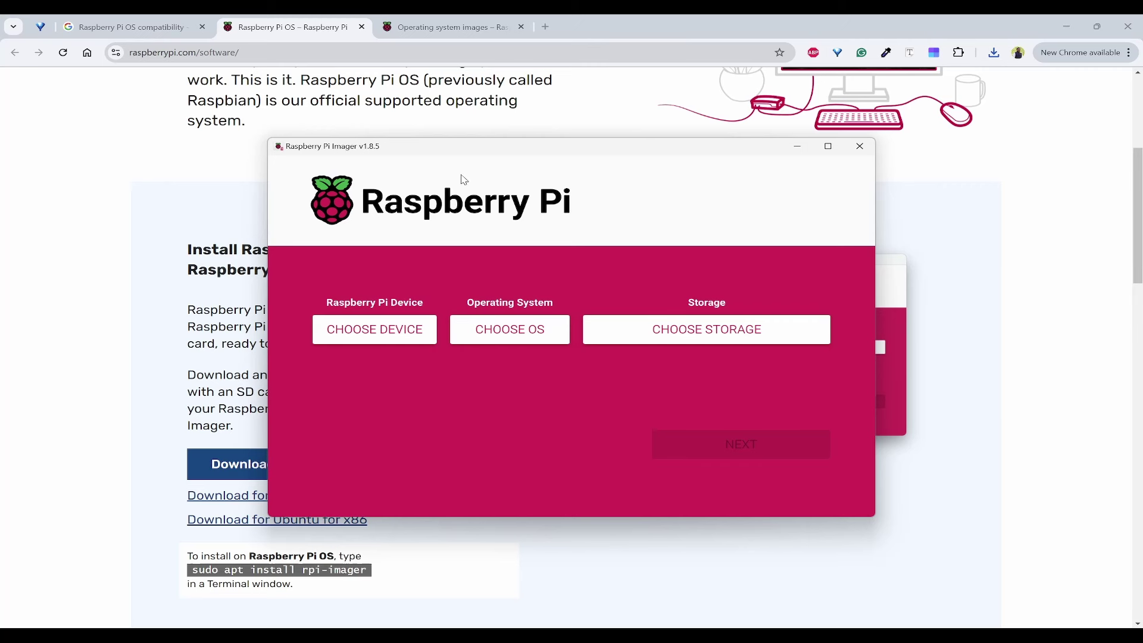
Browse the Raspberry Pi OS 32-bit, 64-bit and Legacy listings and their compatible models.
left_click(455, 28)
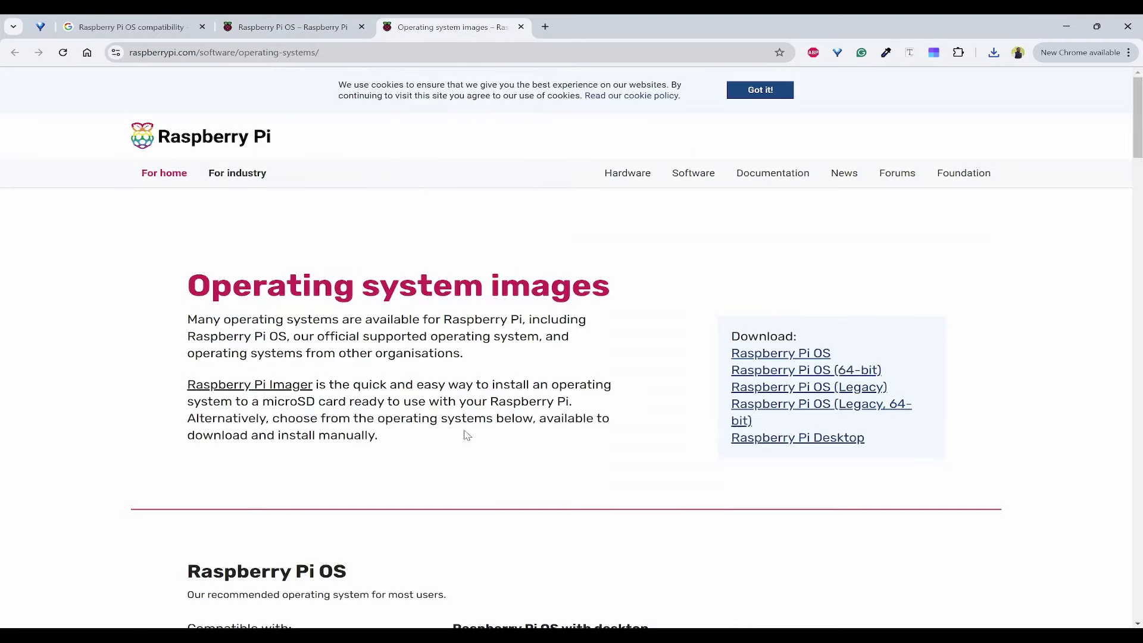
scroll(468, 436, "down", 6)
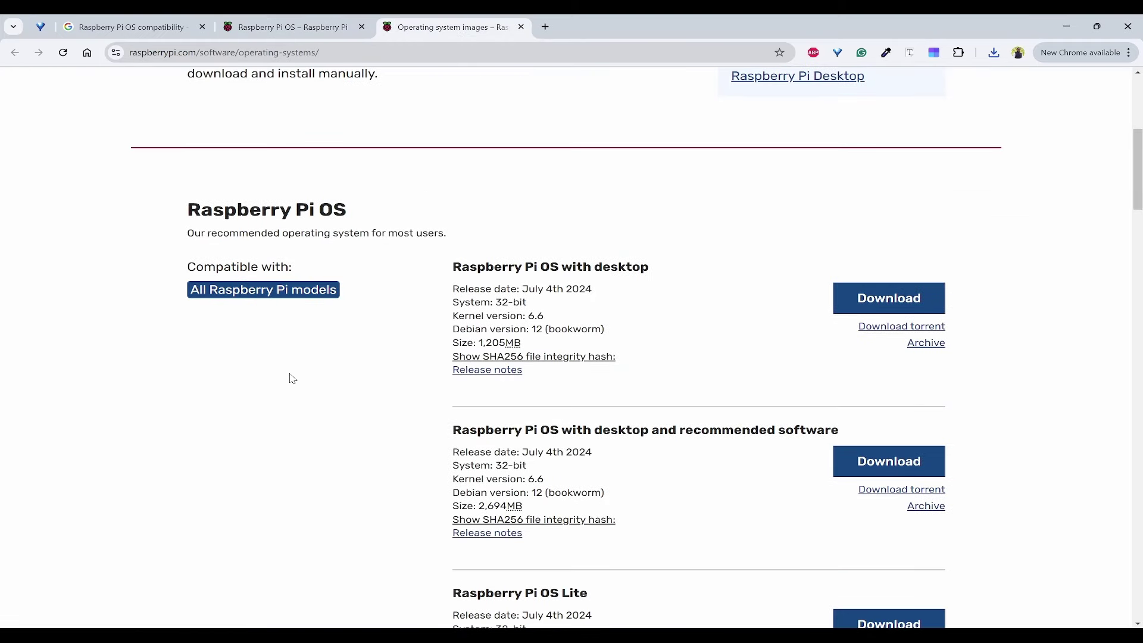
left_click_drag(350, 216, 192, 217)
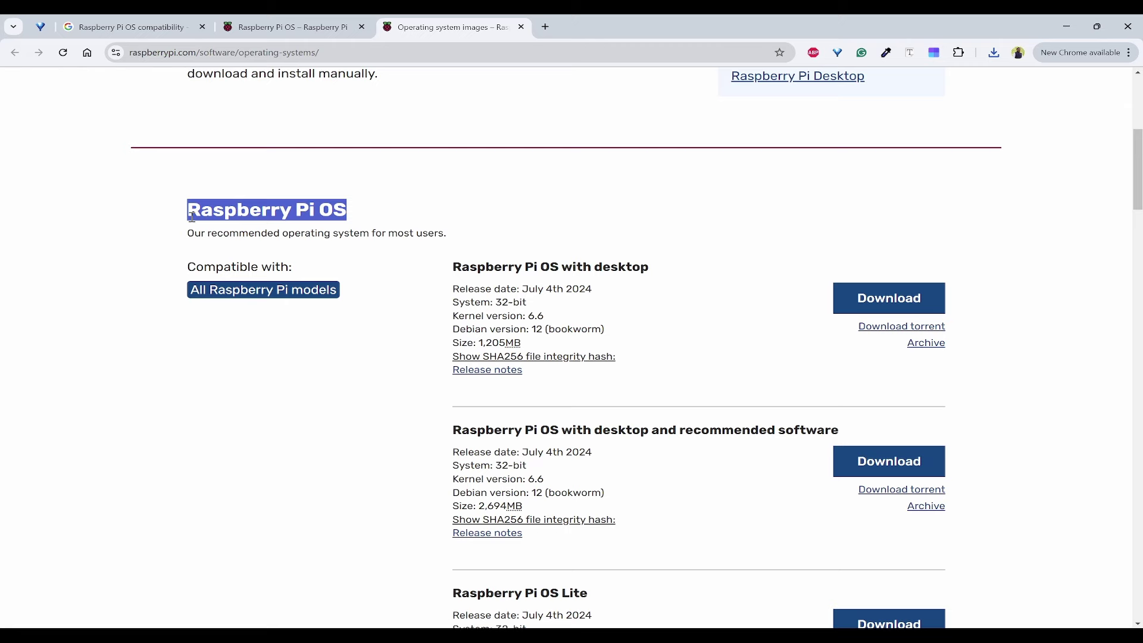
left_click(365, 341)
scroll(364, 223, "down", 1)
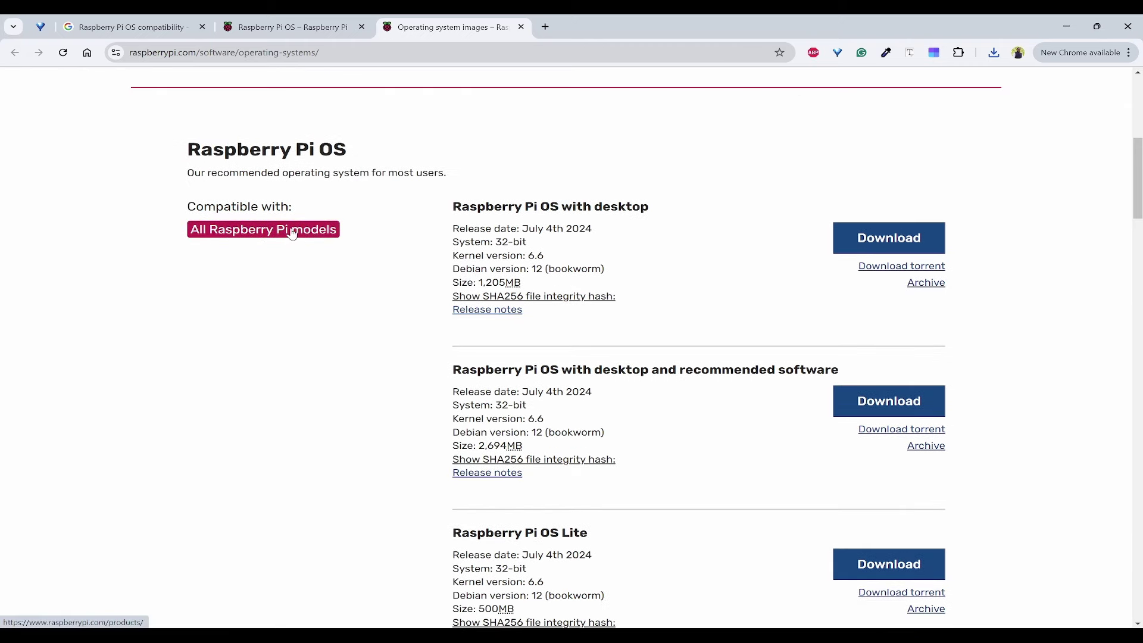
scroll(324, 250, "down", 9)
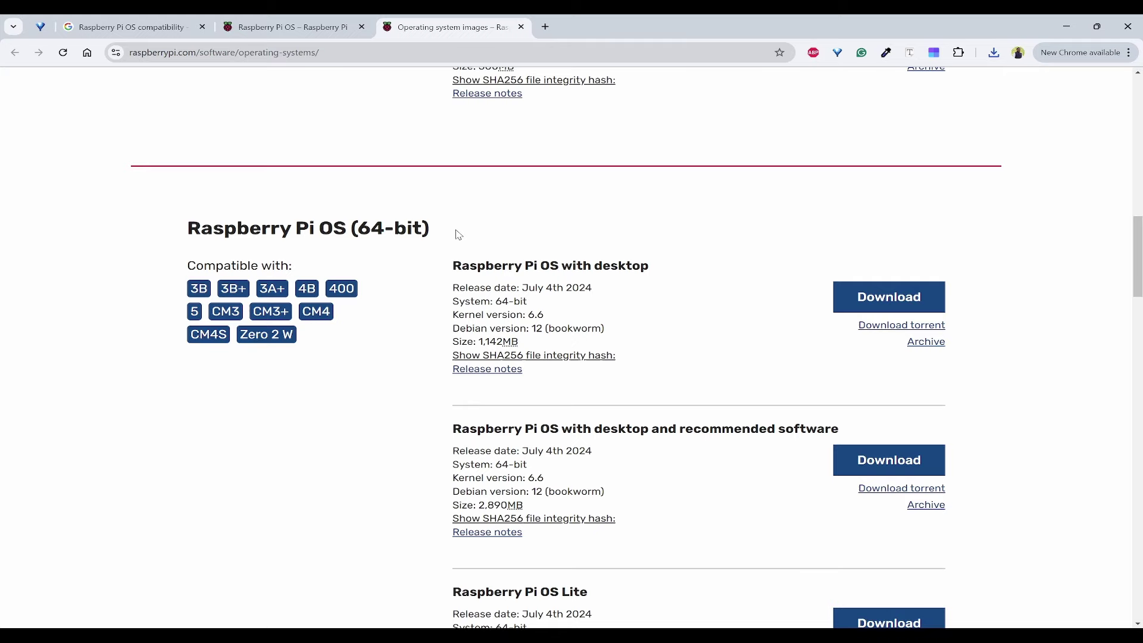
left_click_drag(458, 235, 347, 232)
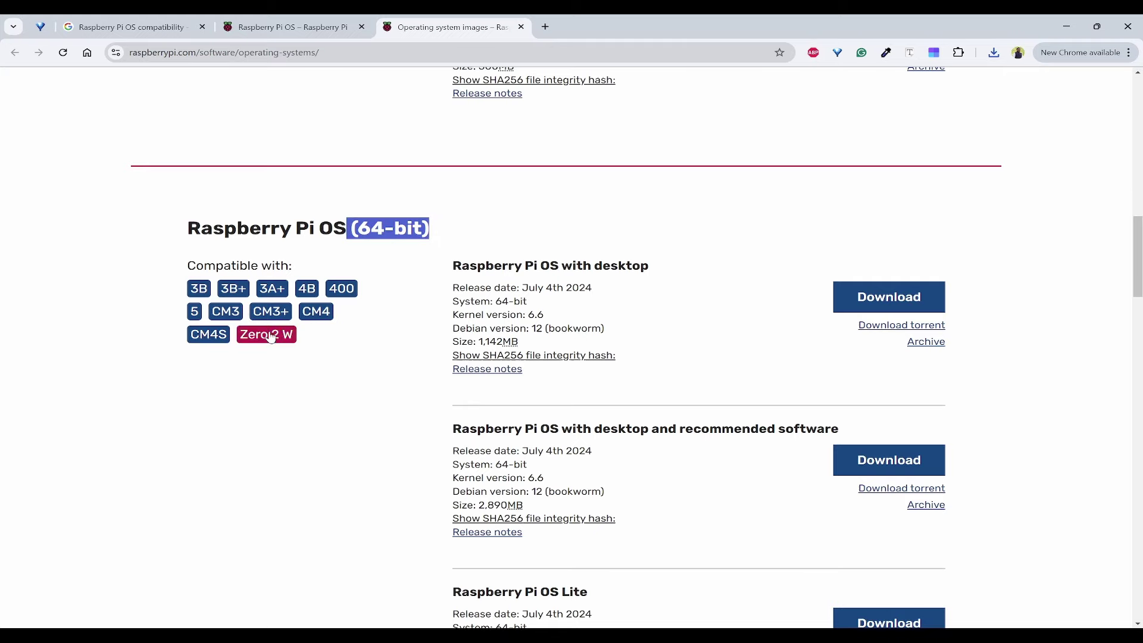
scroll(314, 355, "down", 11)
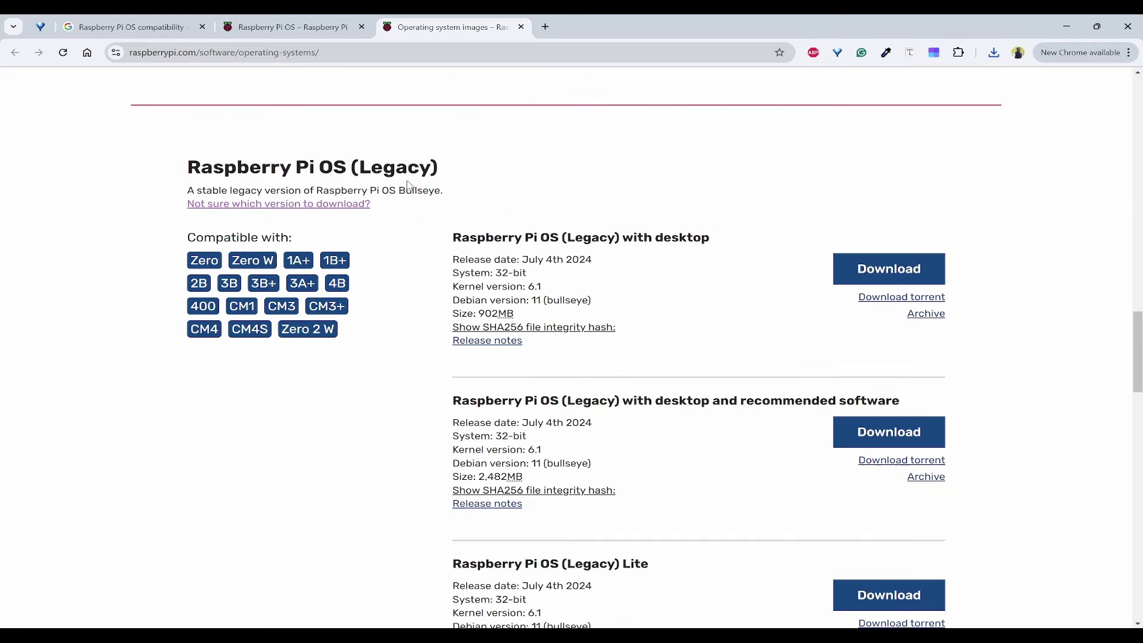
scroll(383, 210, "down", 9)
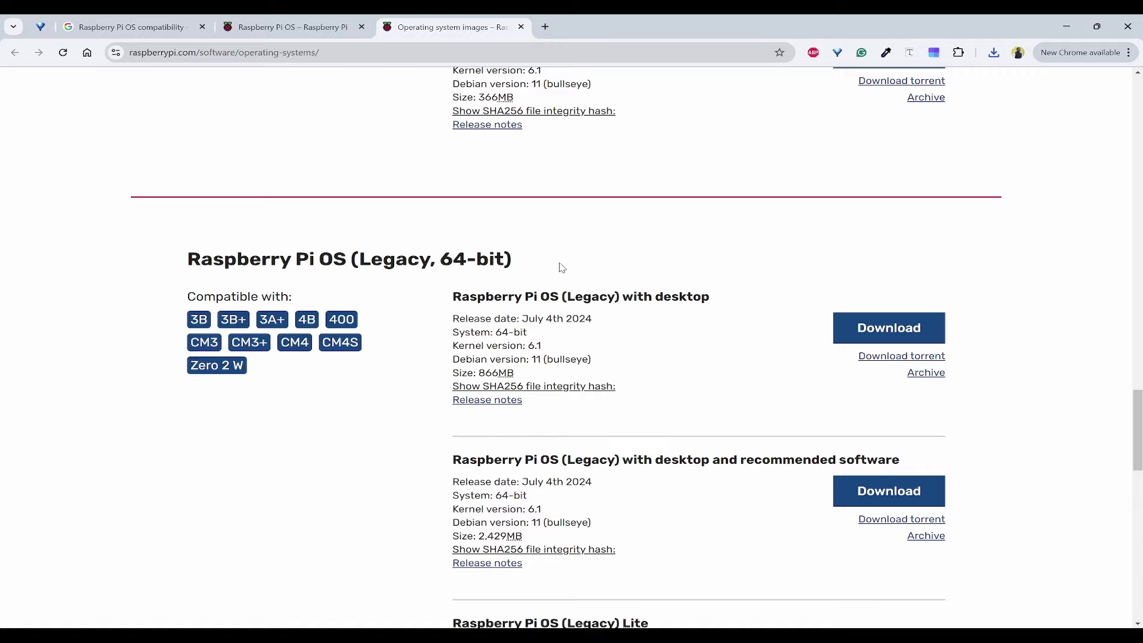
left_click_drag(1133, 429, 1137, 152)
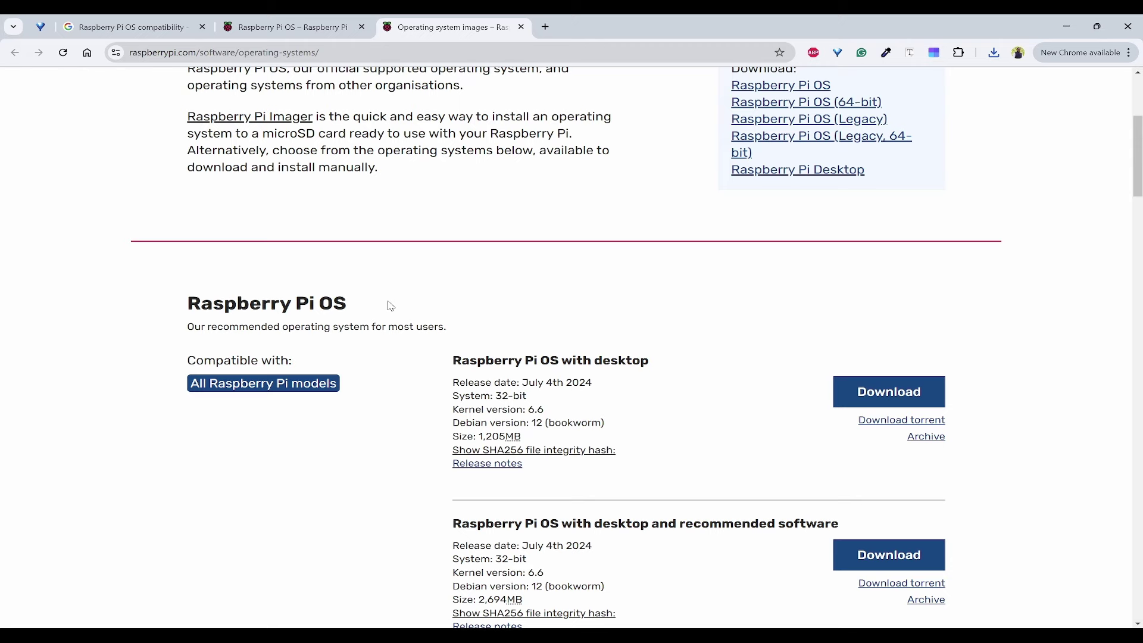
scroll(400, 348, "down", 2)
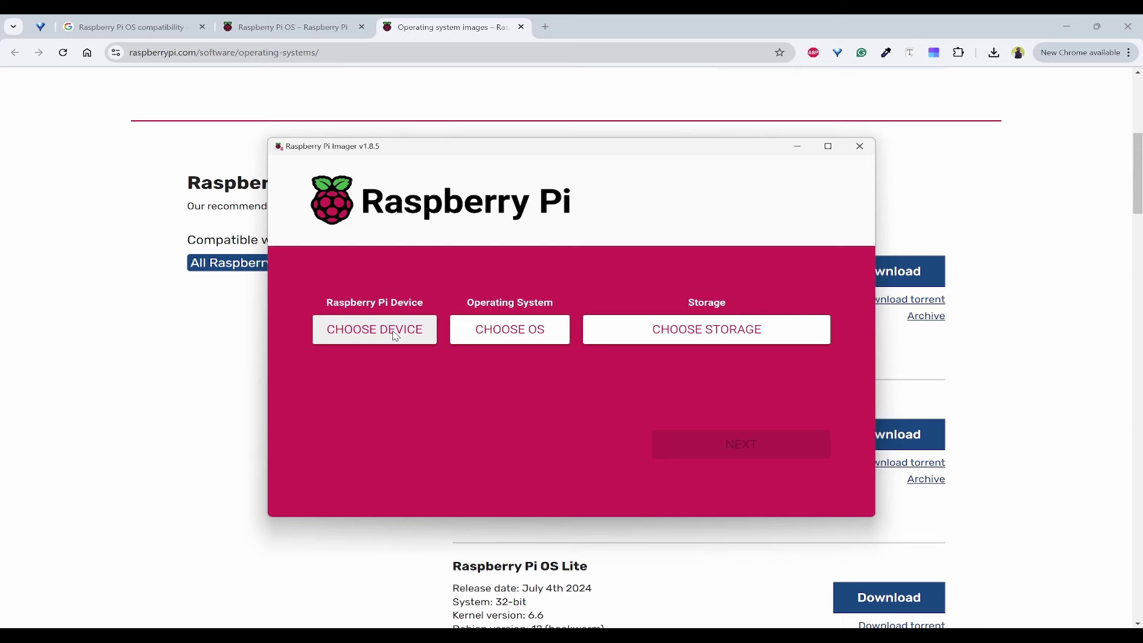
Choose Raspberry Pi 3 as the device and Raspberry Pi OS (32-bit) as the OS.
left_click(395, 336)
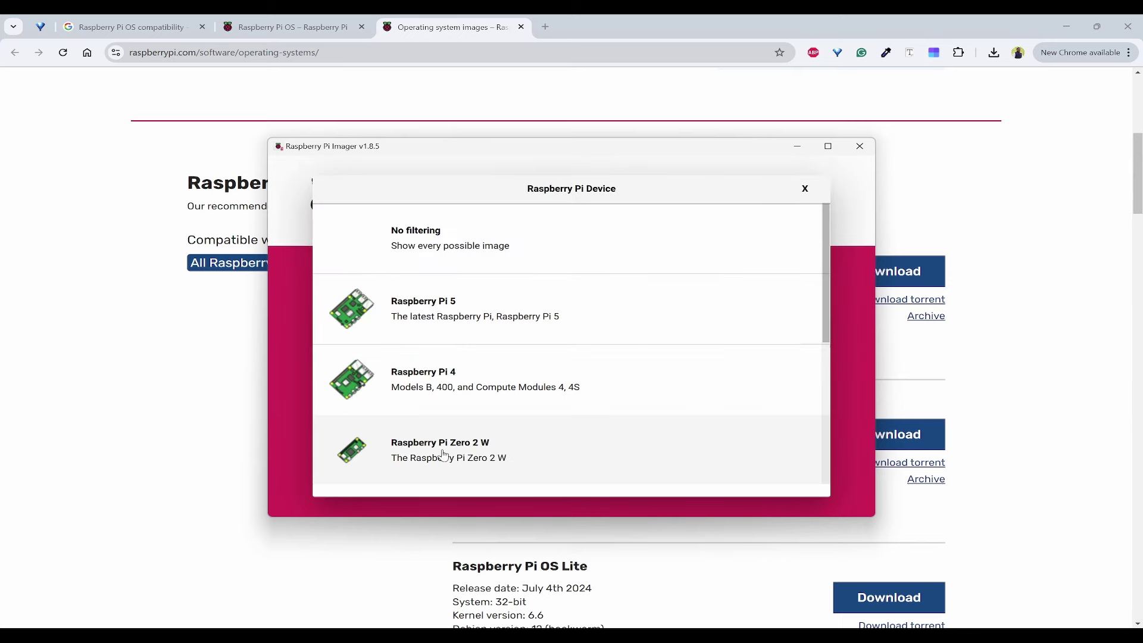
scroll(584, 302, "down", 3)
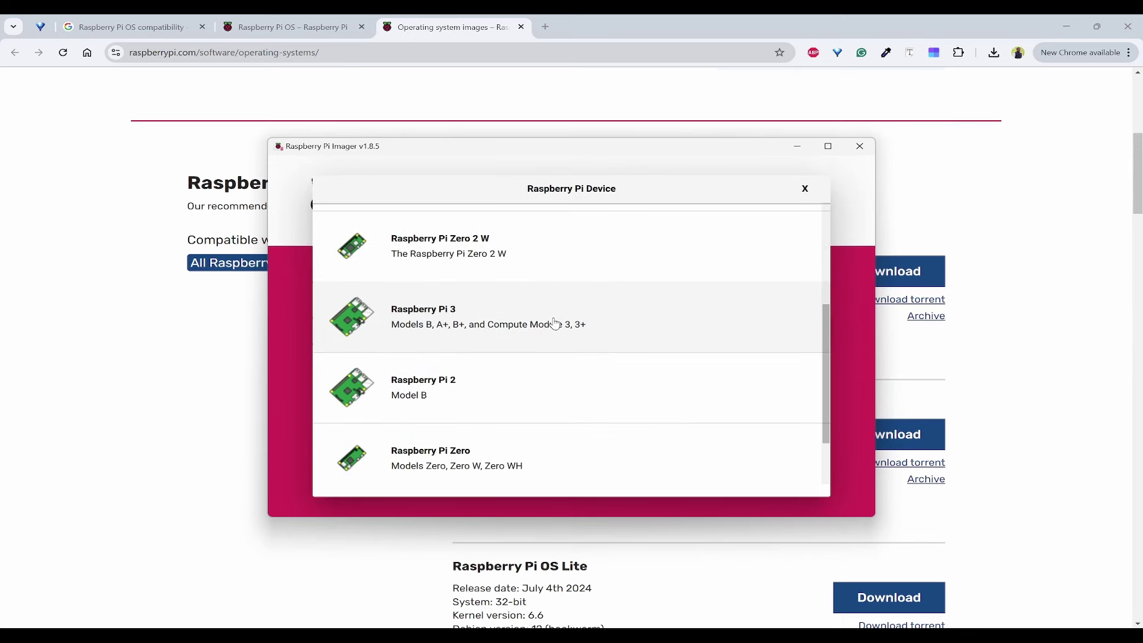
scroll(625, 362, "down", 2)
scroll(570, 339, "up", 2)
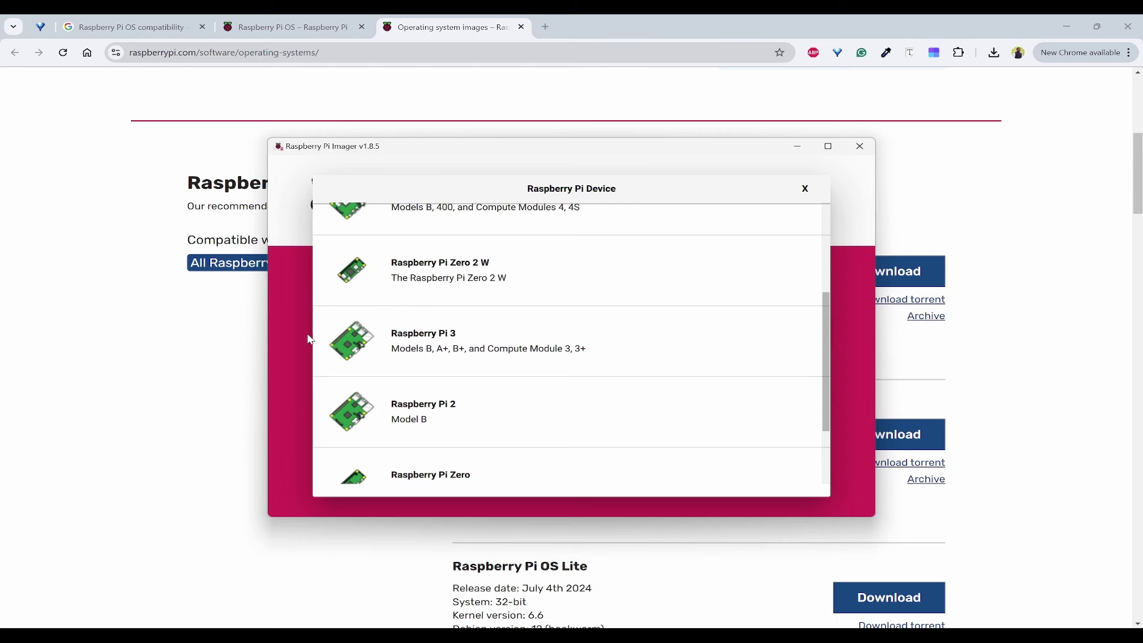
left_click(518, 354)
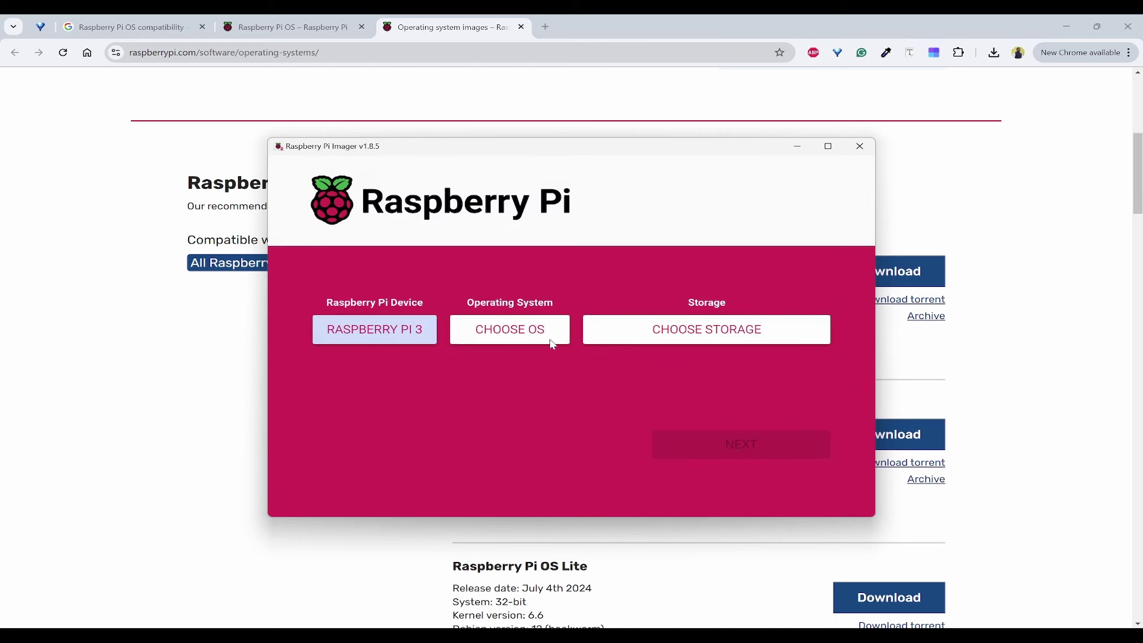
left_click(530, 340)
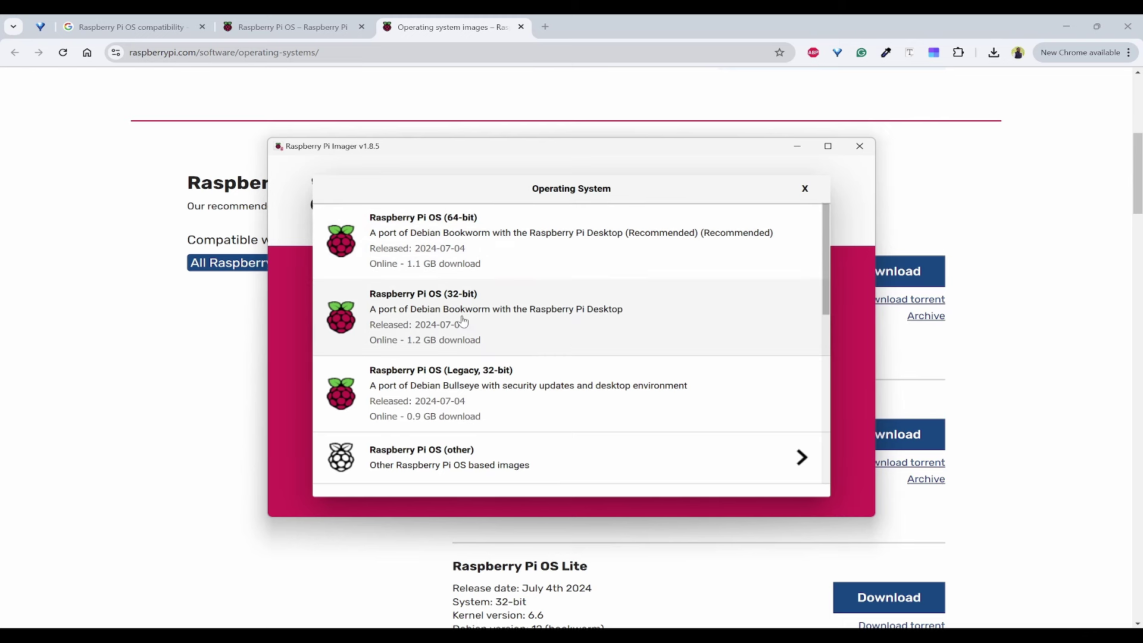
left_click(582, 323)
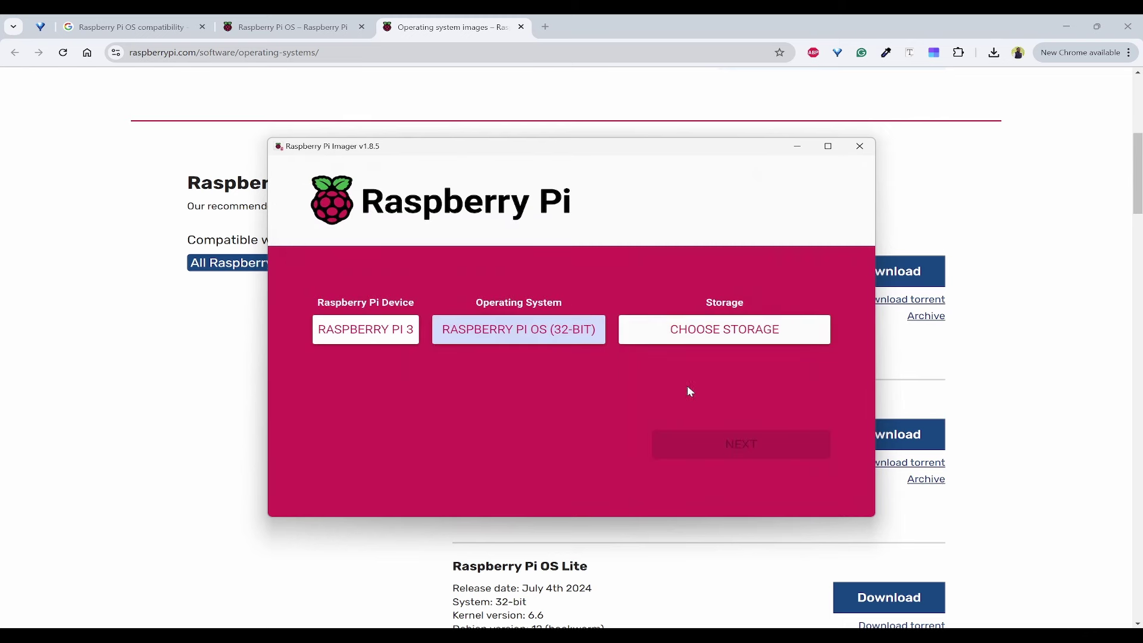
Check drives in File Explorer, then select the 15.9 GB Generic STORAGE DEVICE USB Device and continue.
left_click(722, 334)
key("super+e")
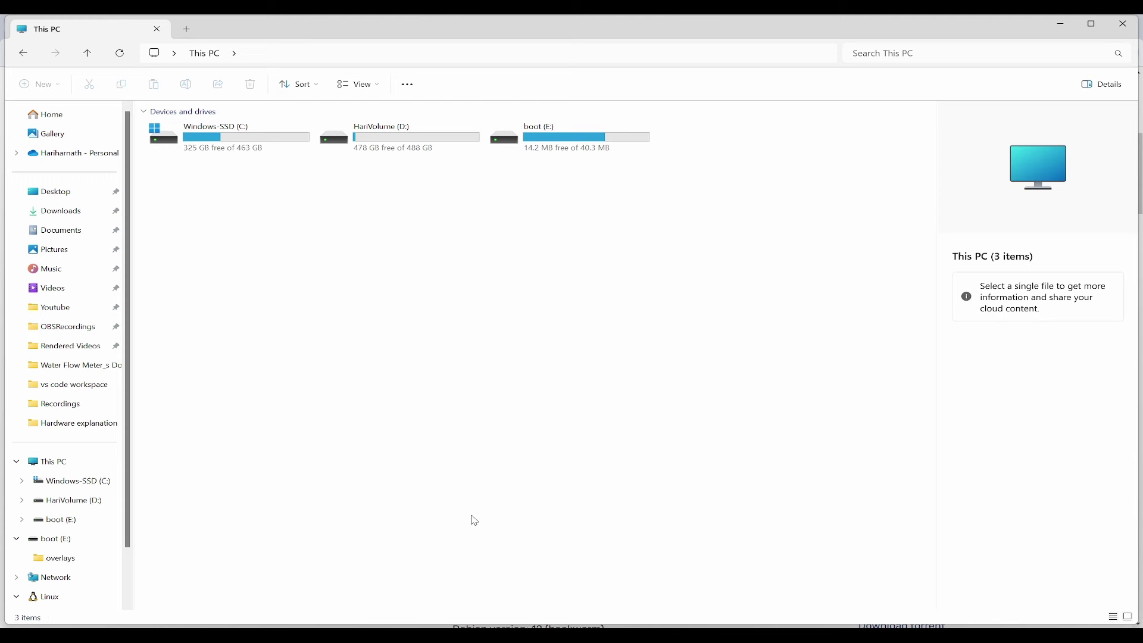
key("alt+Tab")
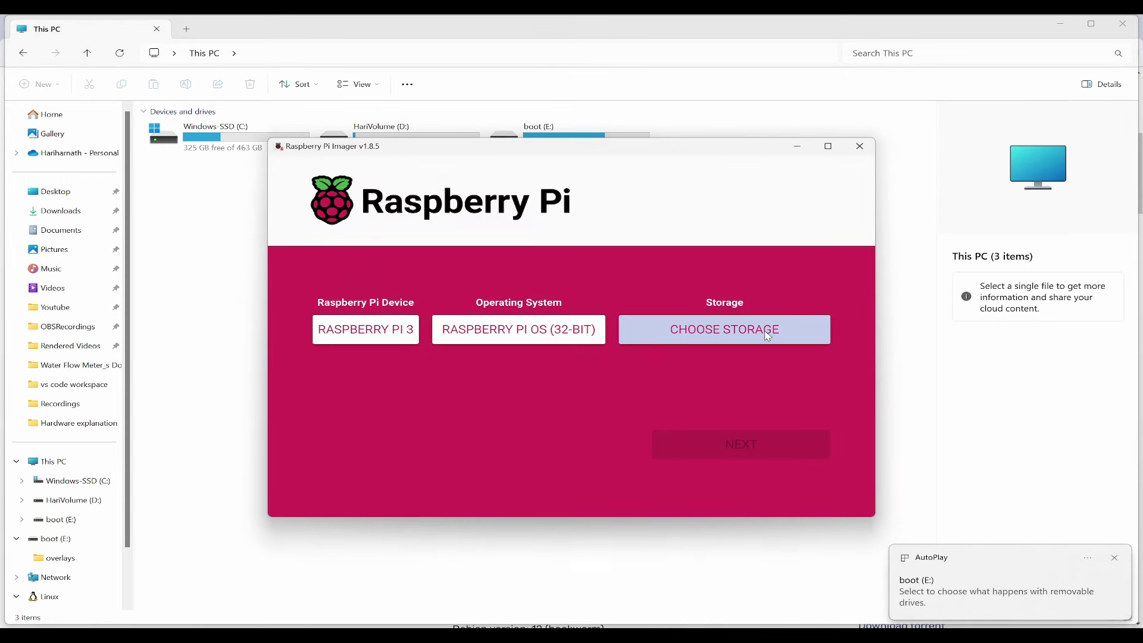
left_click(768, 336)
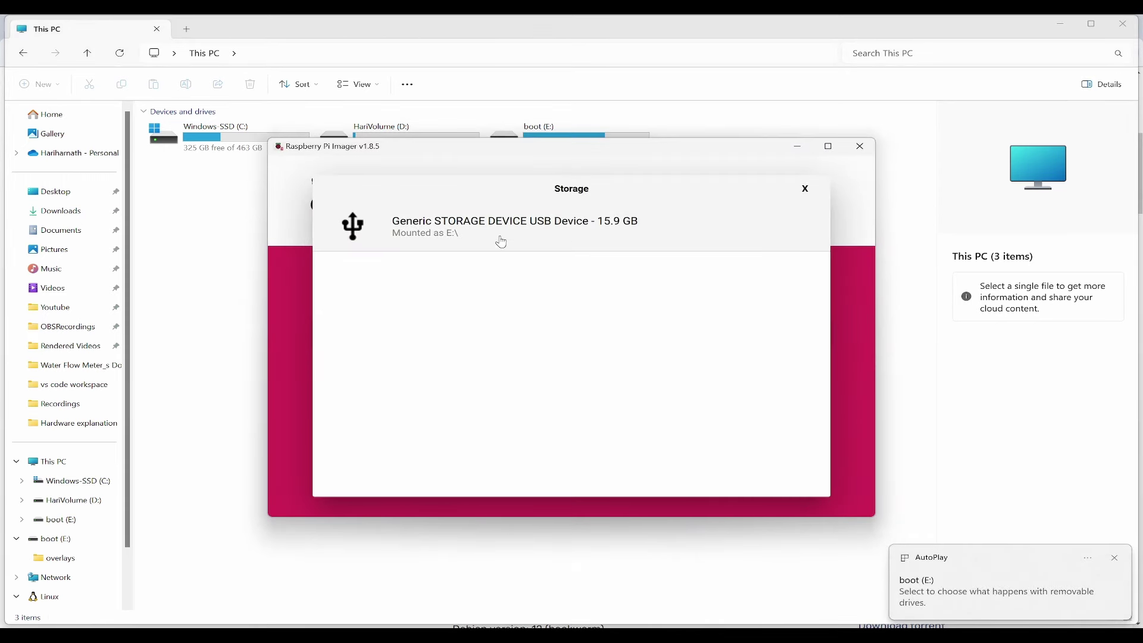
left_click(595, 237)
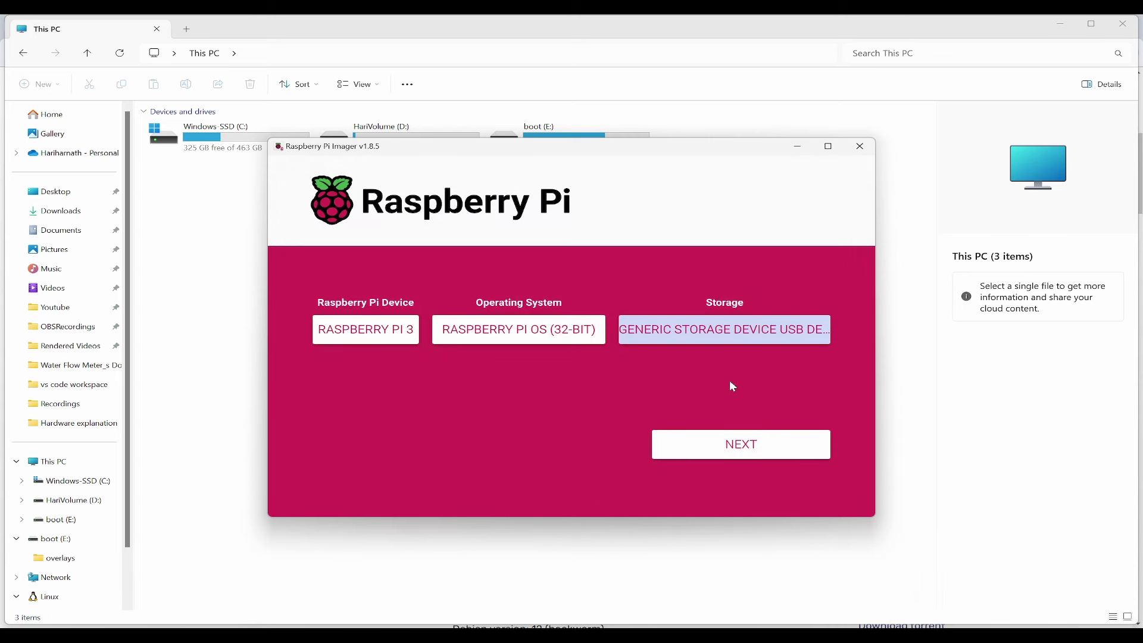
left_click(749, 448)
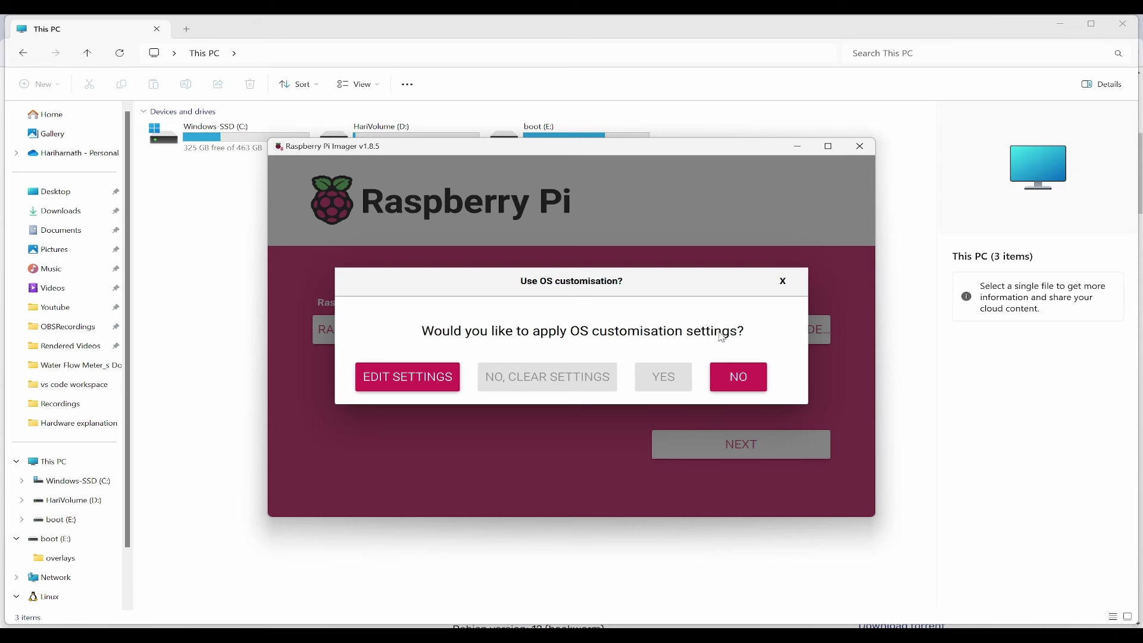
Enable the custom hostname and set username pi with the account password.
left_click(413, 387)
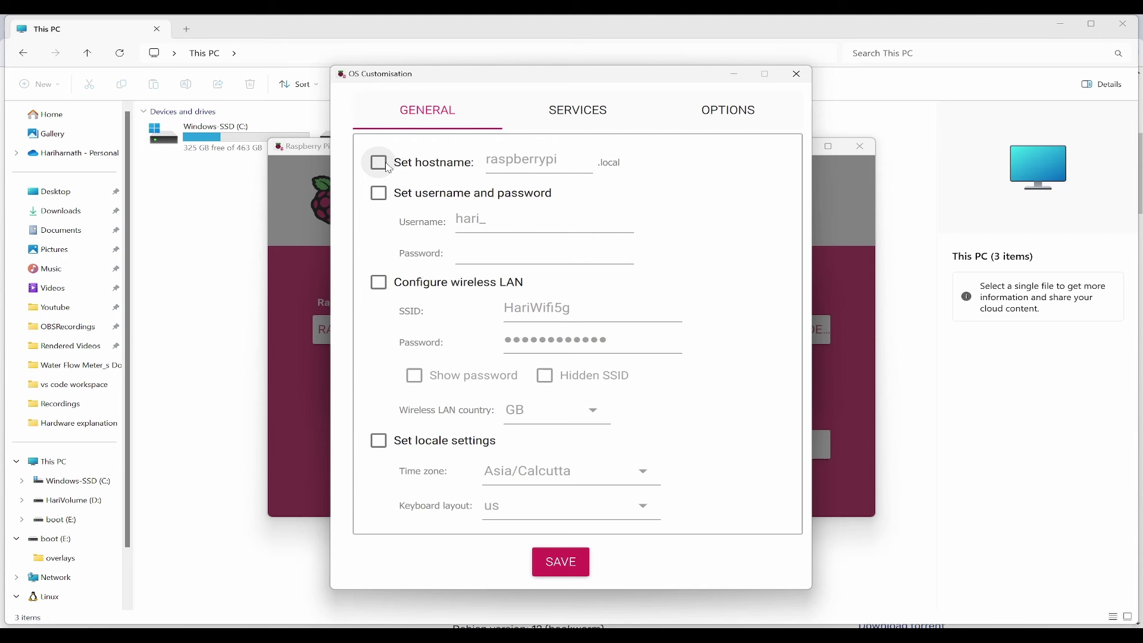
left_click(383, 171)
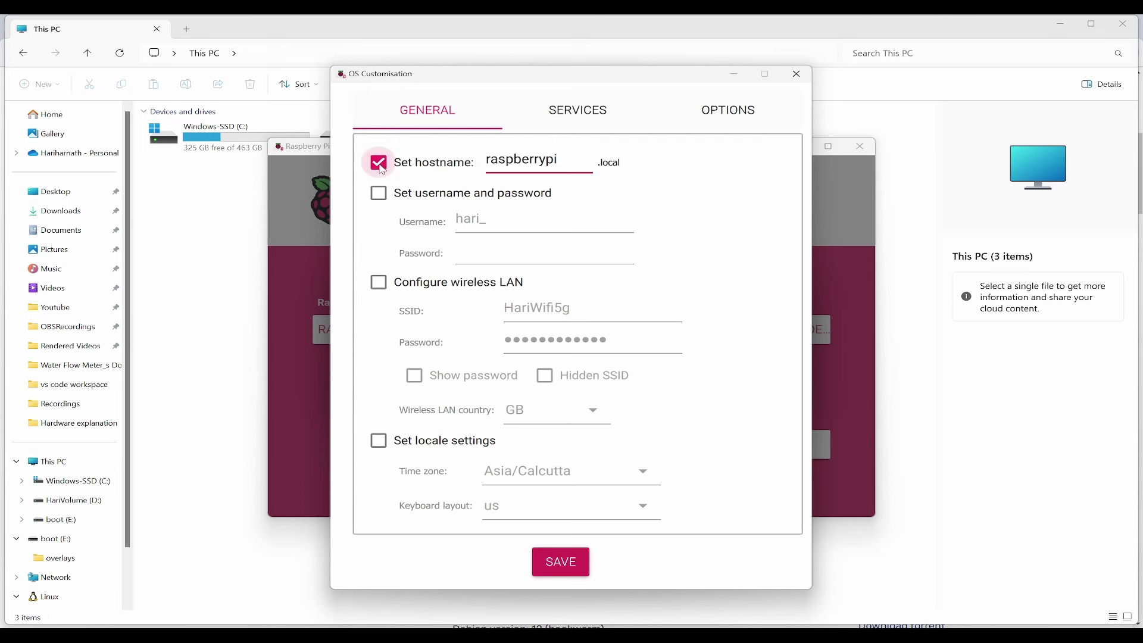
left_click(379, 194)
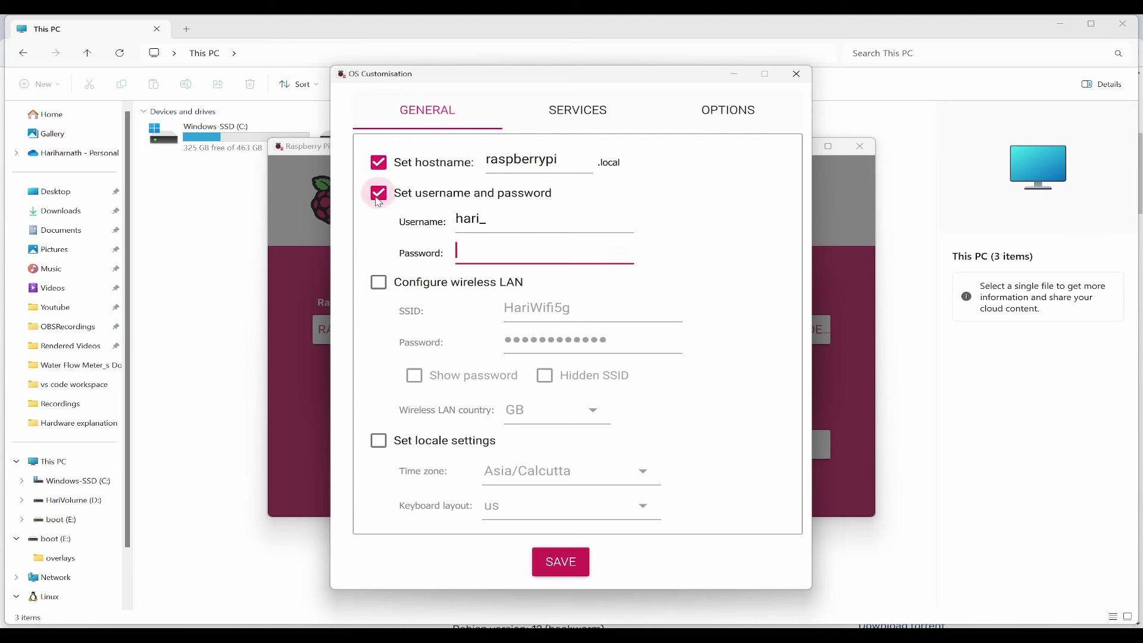
double_click(538, 221)
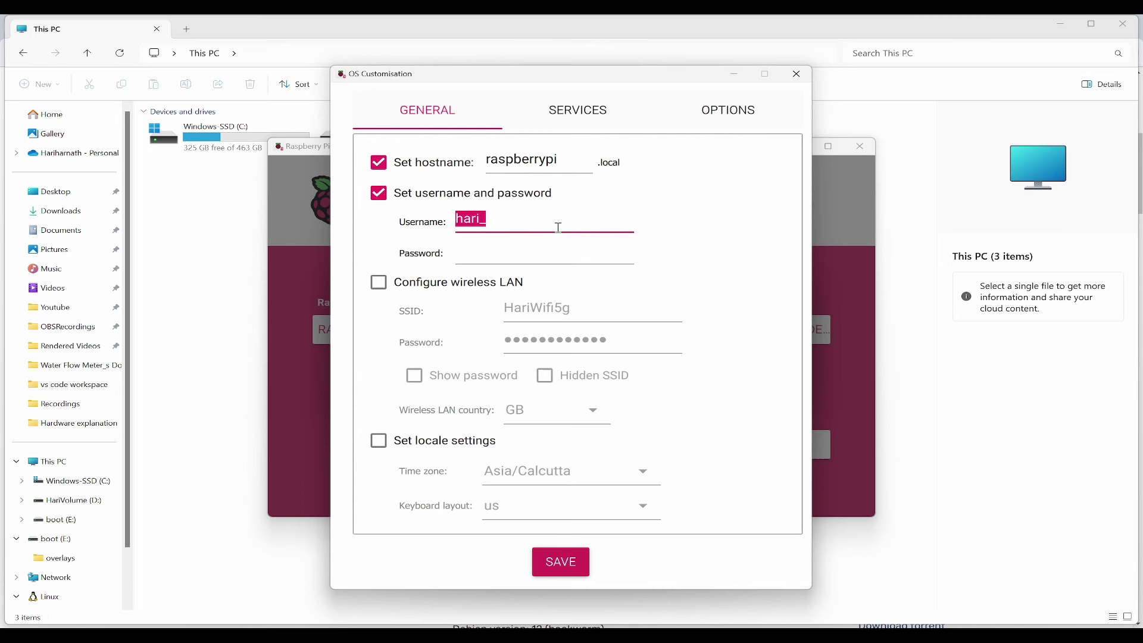
type("pi")
key("Tab")
type("raspberry")
Configure wireless LAN, trimming the 5g suffix from the network name, with country IN.
left_click(379, 284)
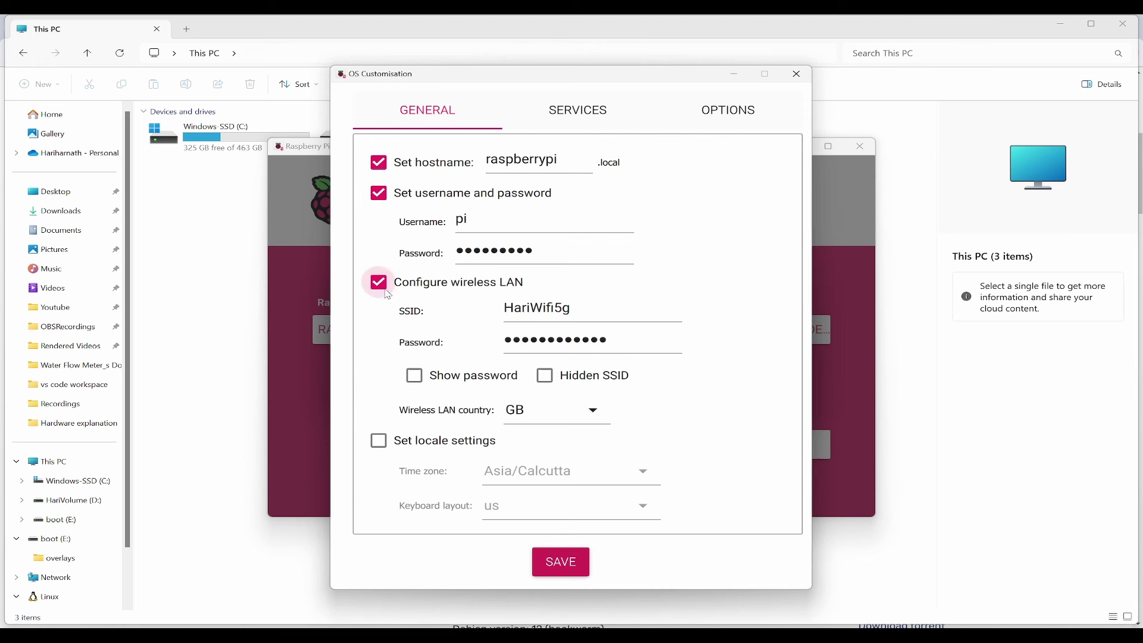
left_click(601, 319)
key("BackSpace")
key("BackSpace")
left_click(598, 412)
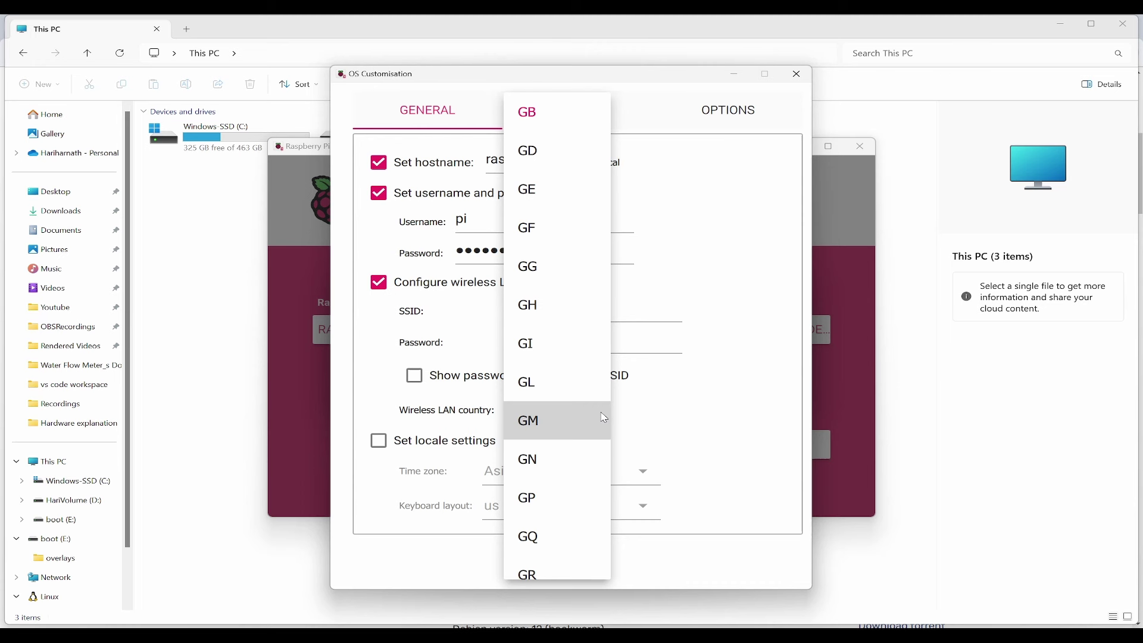
key("Down")
key("Down")
key("Down")
key("Down")
key("Down")
key("Down")
key("Down")
key("Down")
key("Down")
key("Down")
key("Down")
key("Down")
key("Down")
key("Down")
key("Down")
key("Down")
key("Down")
key("Down")
key("Down")
key("Down")
key("Up")
key("Up")
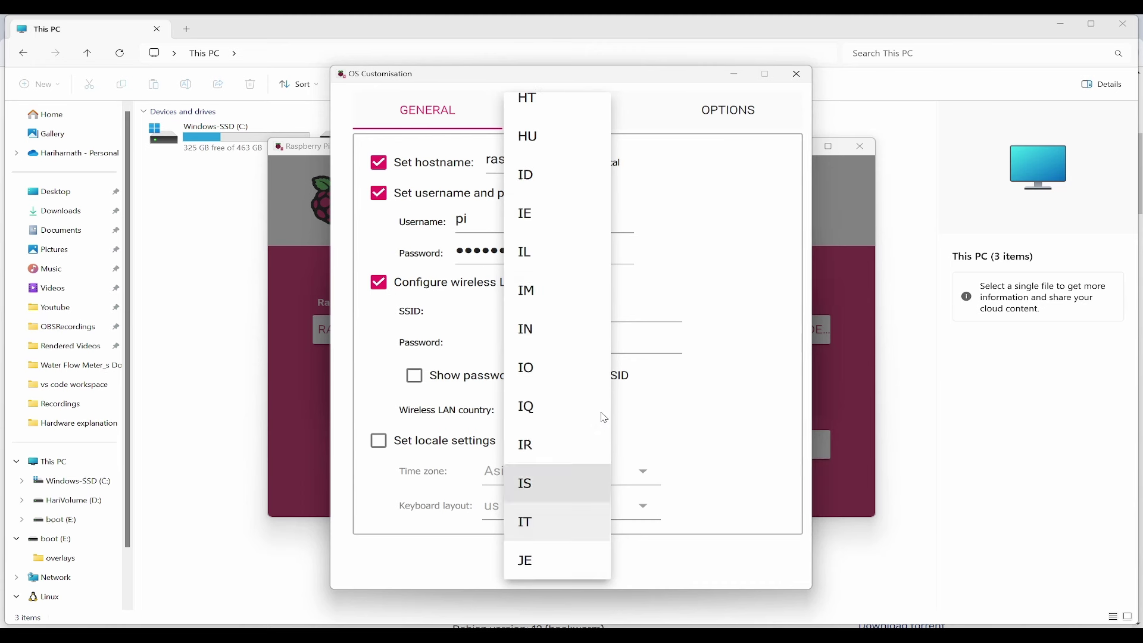
key("Up")
key("Up")
key("Up")
key("Up")
key("Up")
key("Return")
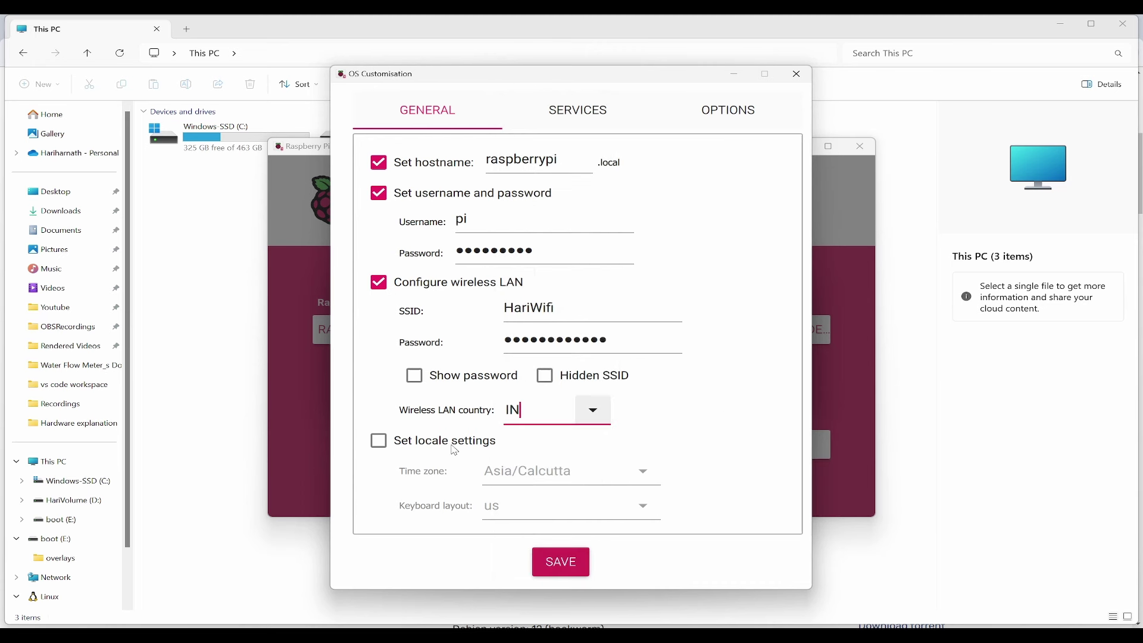
Enable locale settings and password-authenticated SSH, then save the customisation.
left_click(455, 447)
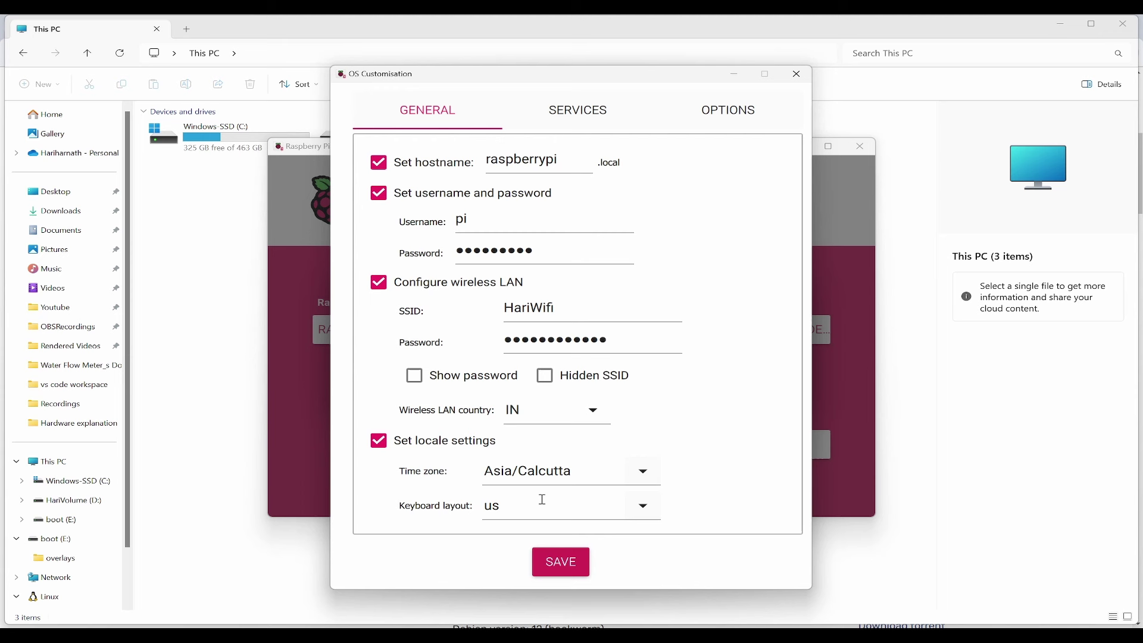
left_click(603, 120)
left_click(380, 165)
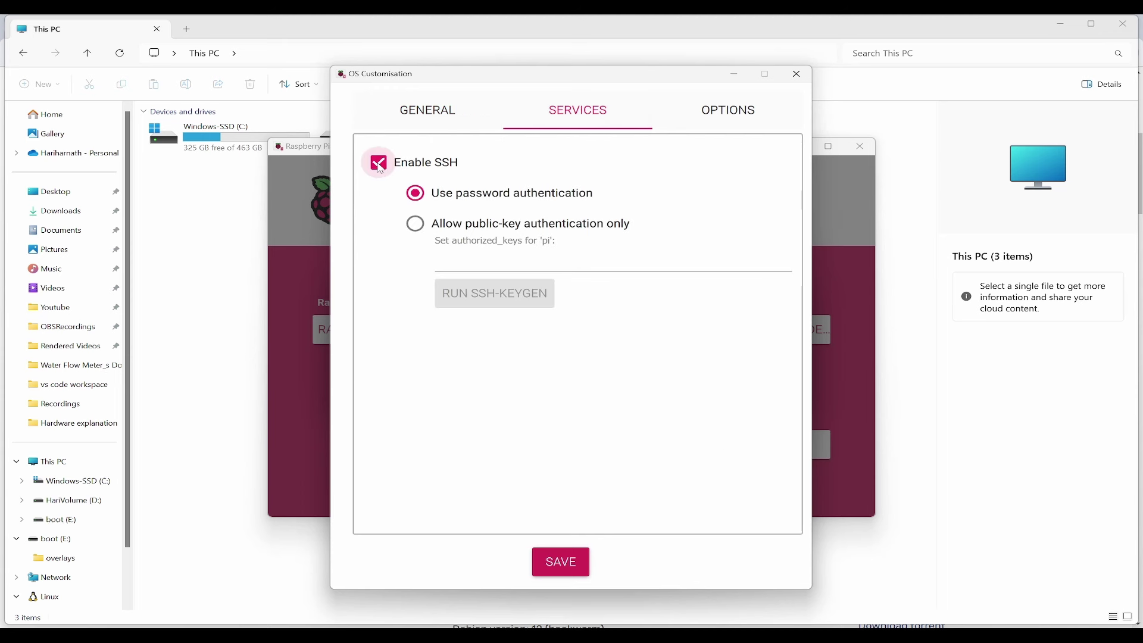
key("ctrl+Tab")
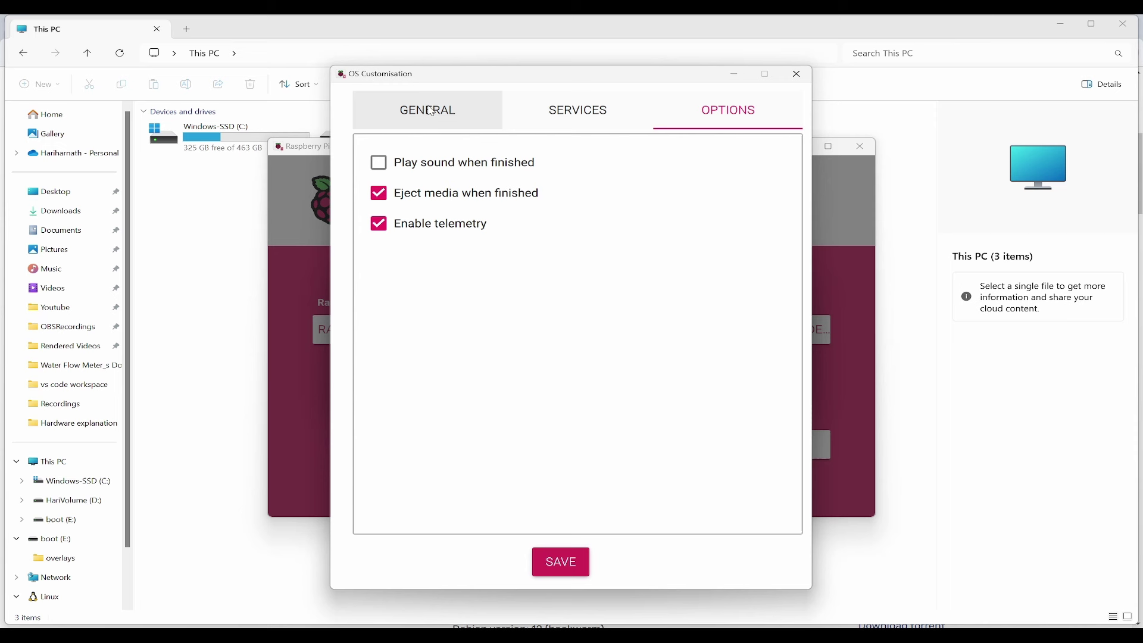
key("ctrl+Tab")
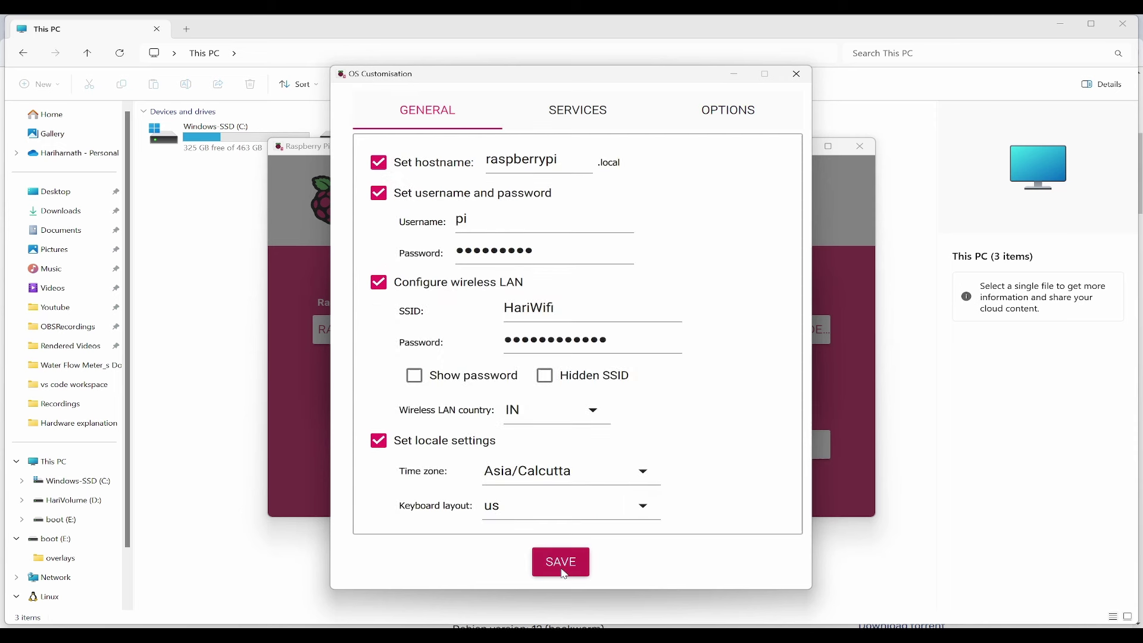
left_click(564, 575)
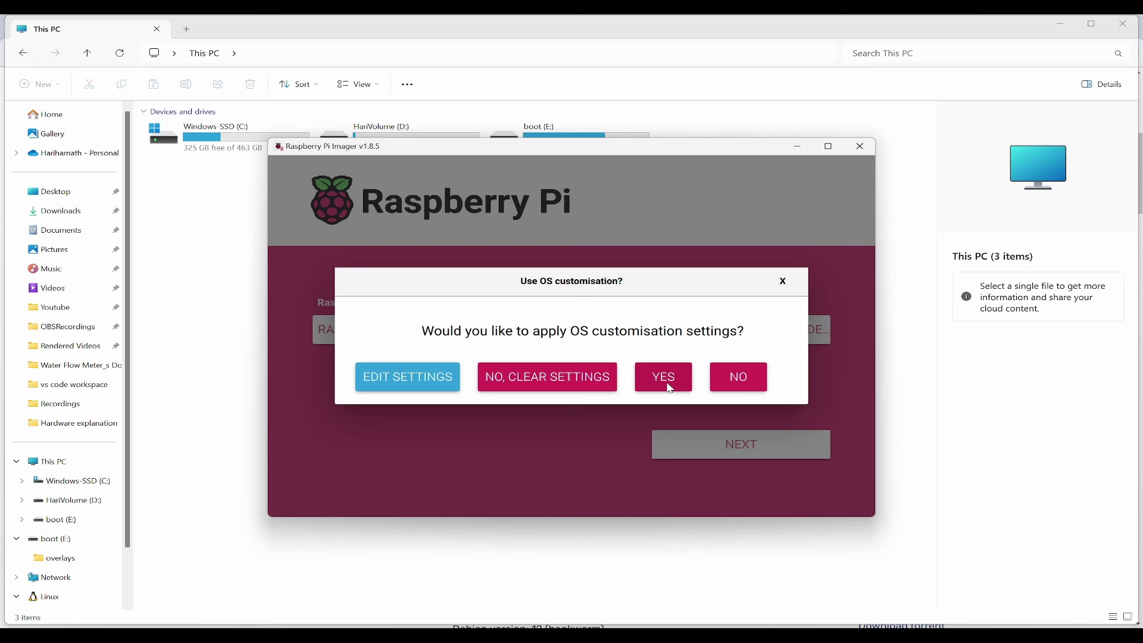
Apply the customisation and confirm erasing the card to write Raspberry Pi OS (32-bit).
left_click(673, 384)
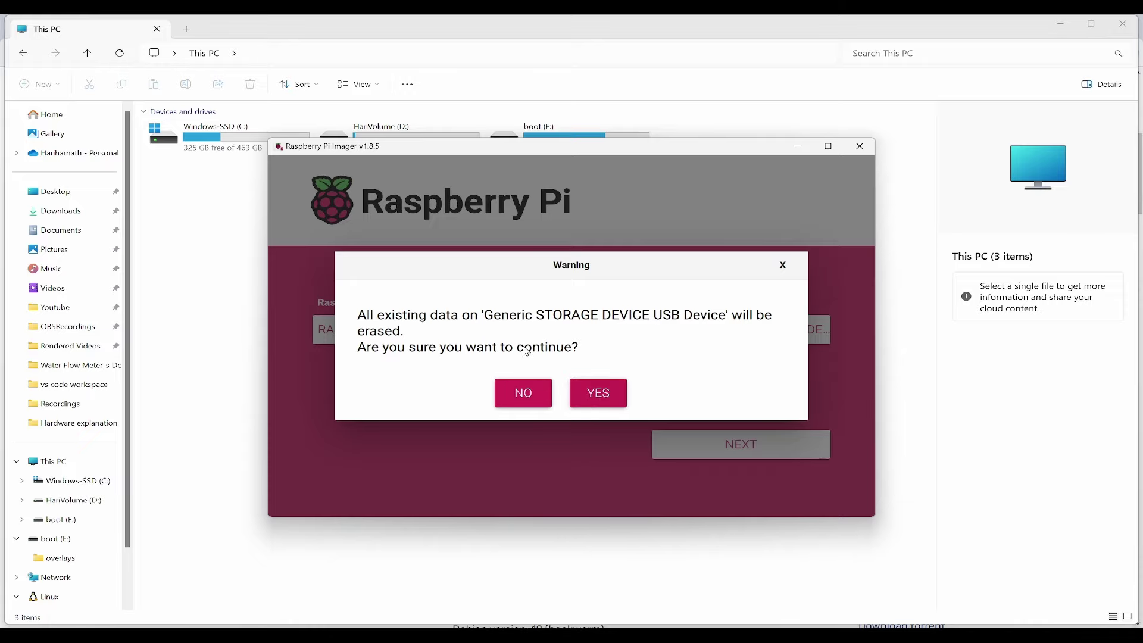
left_click(599, 396)
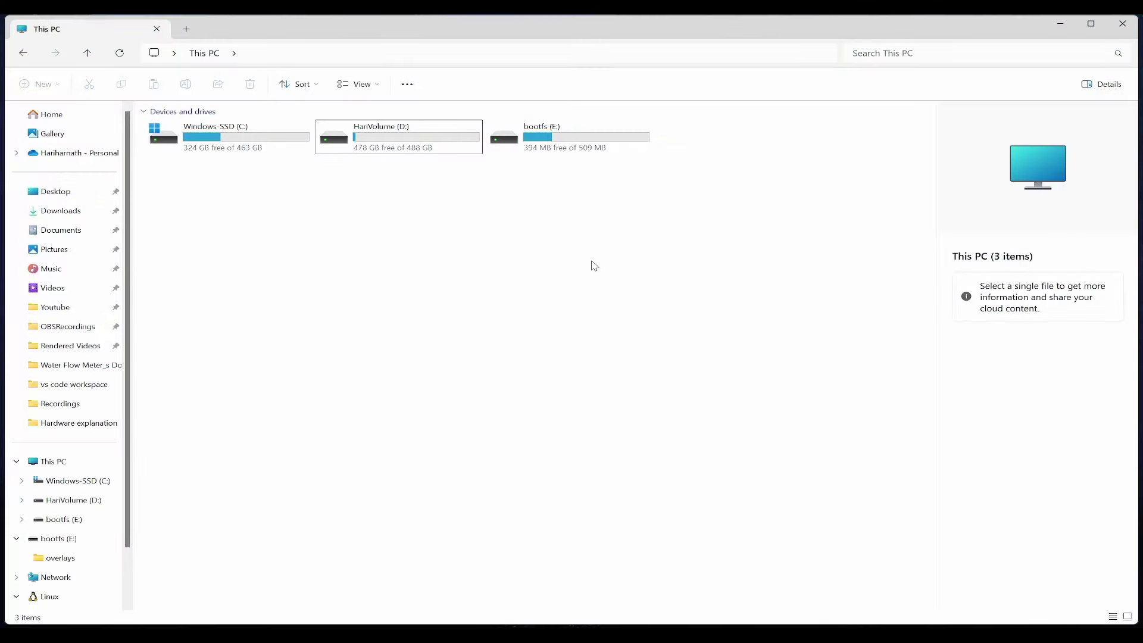
Create a new text document named ssh in the root of bootfs (E:).
double_click(594, 148)
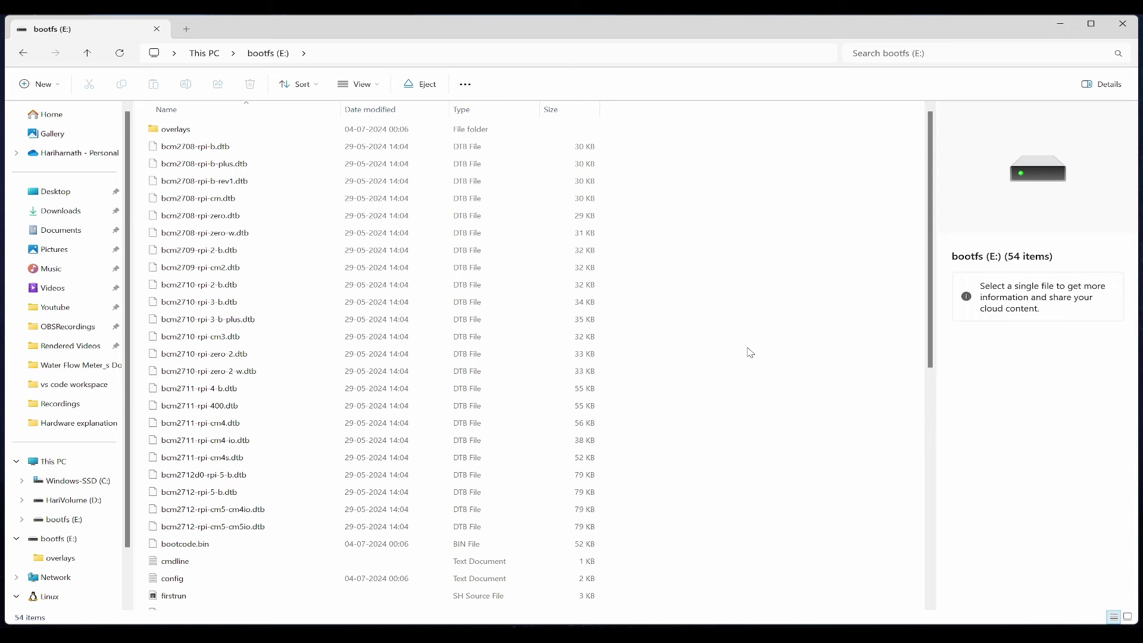
scroll(736, 338, "down", 8)
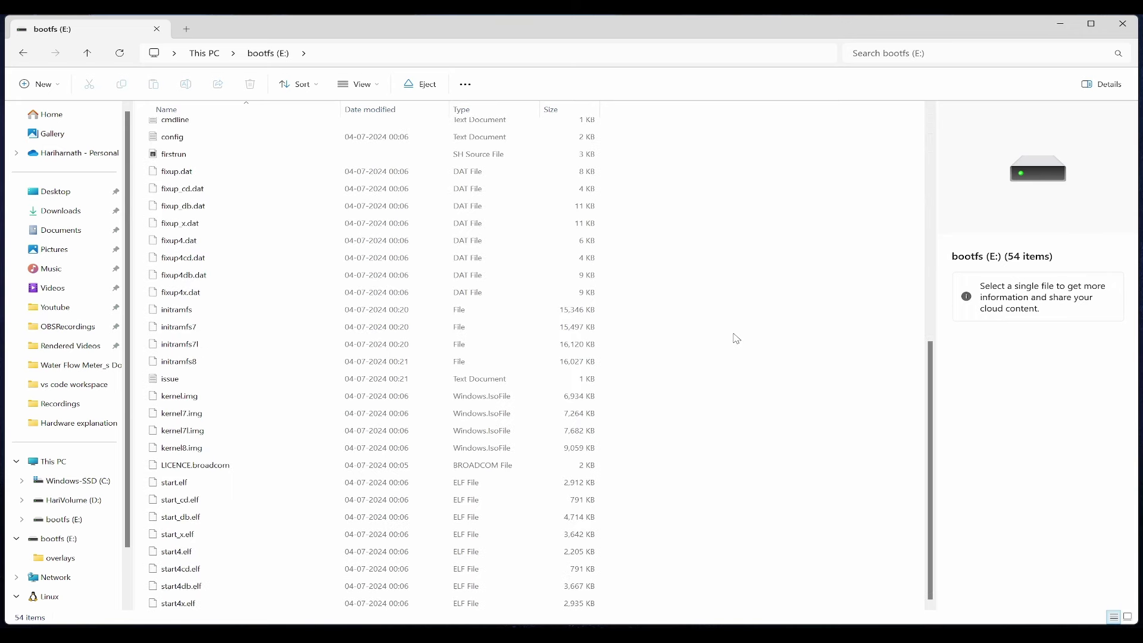
right_click(736, 338)
mouse_move(774, 431)
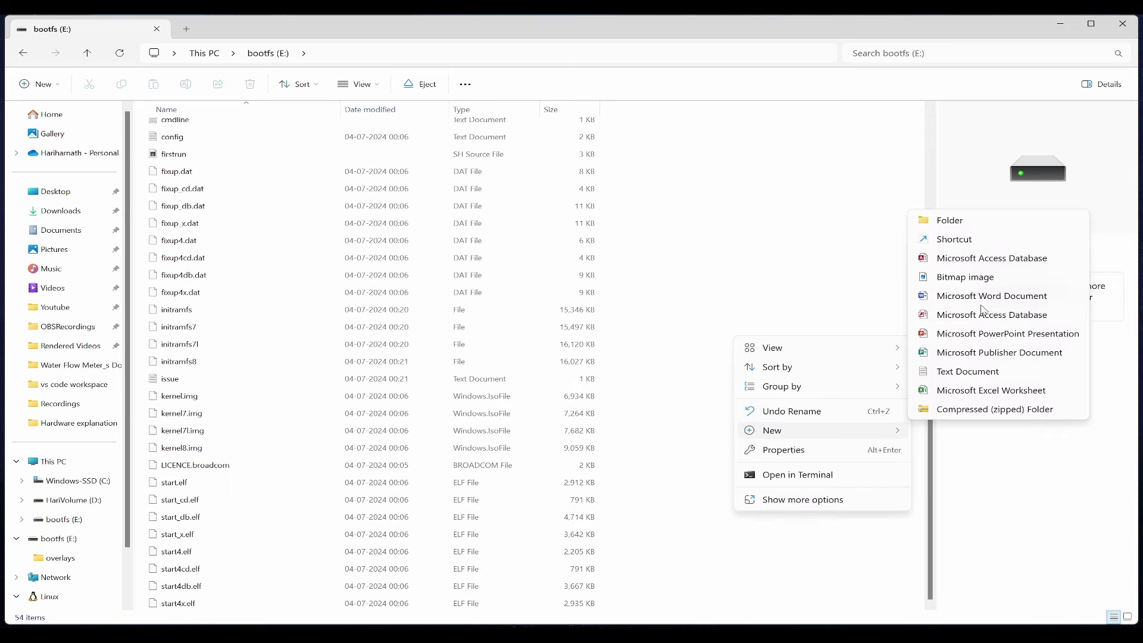
left_click(967, 372)
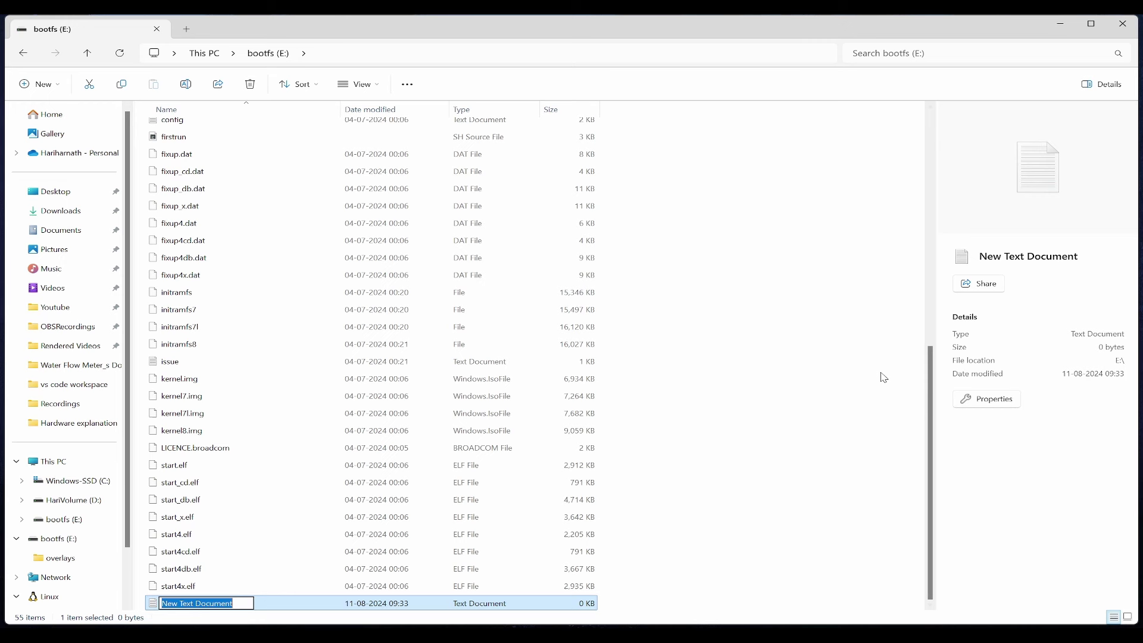
type("ssh")
key("Return")
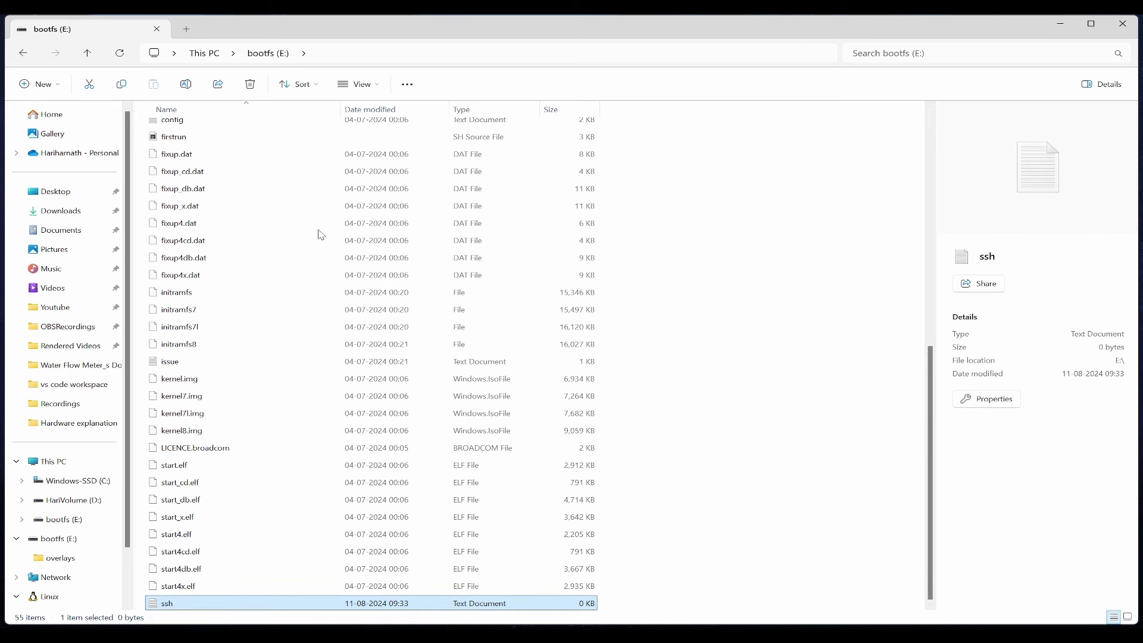
Show file name extensions and rename ssh.txt to ssh, accepting the extension change.
left_click(359, 84)
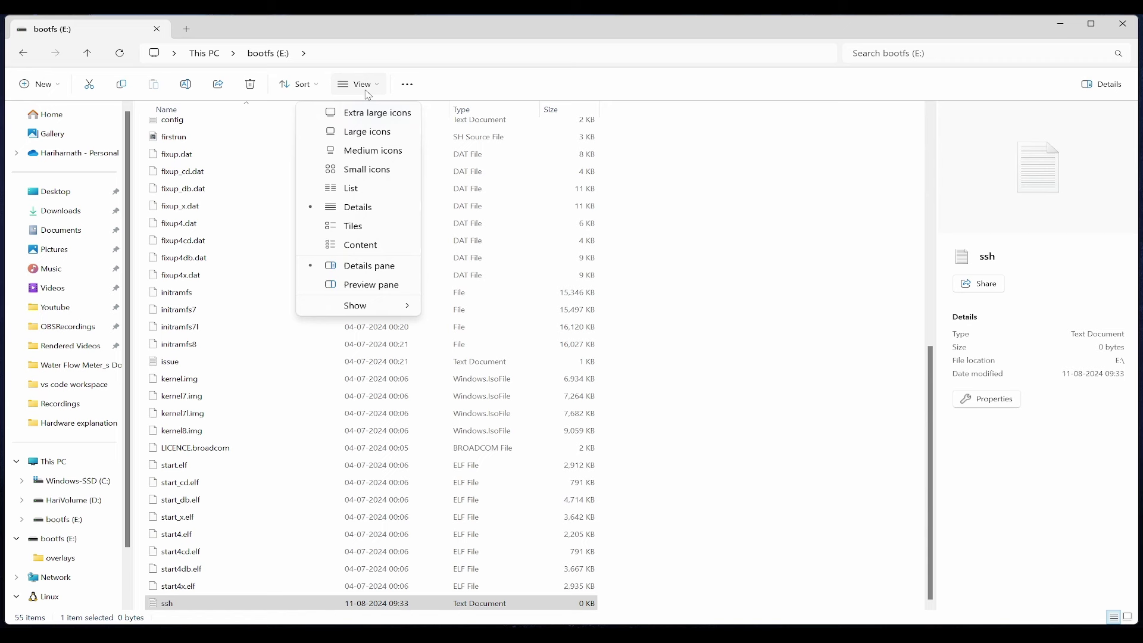
mouse_move(365, 310)
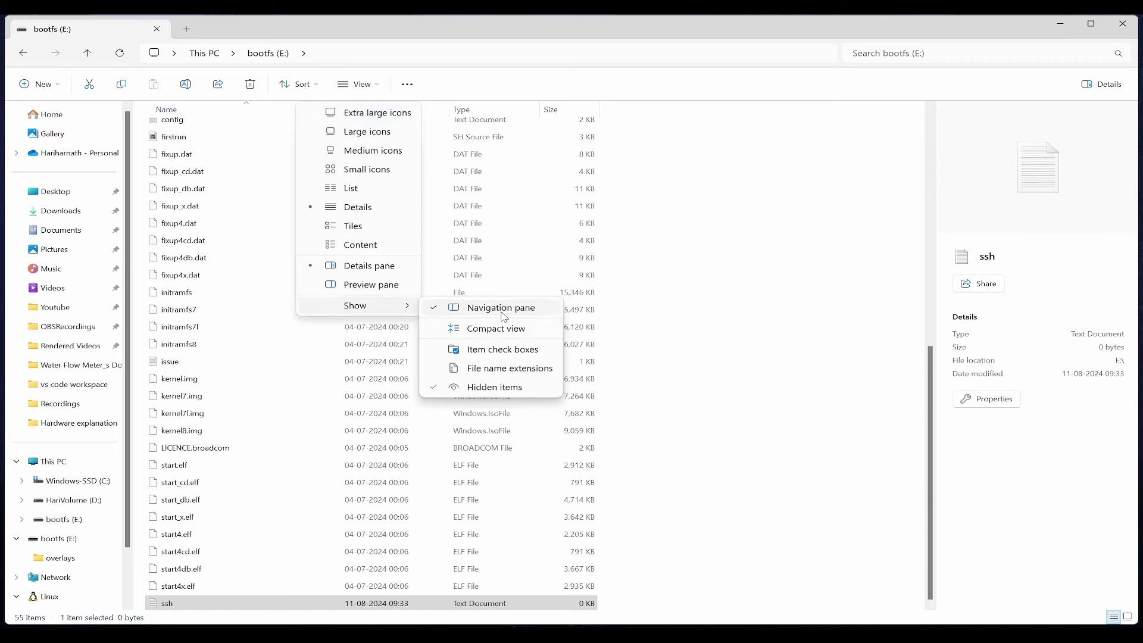
left_click(536, 374)
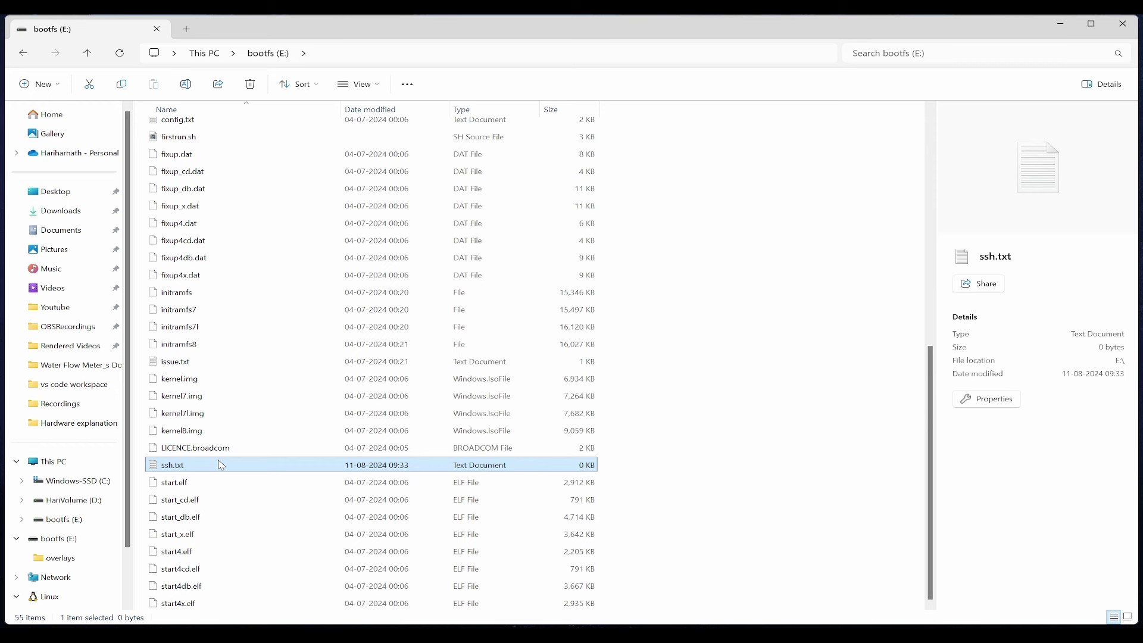
right_click(210, 469)
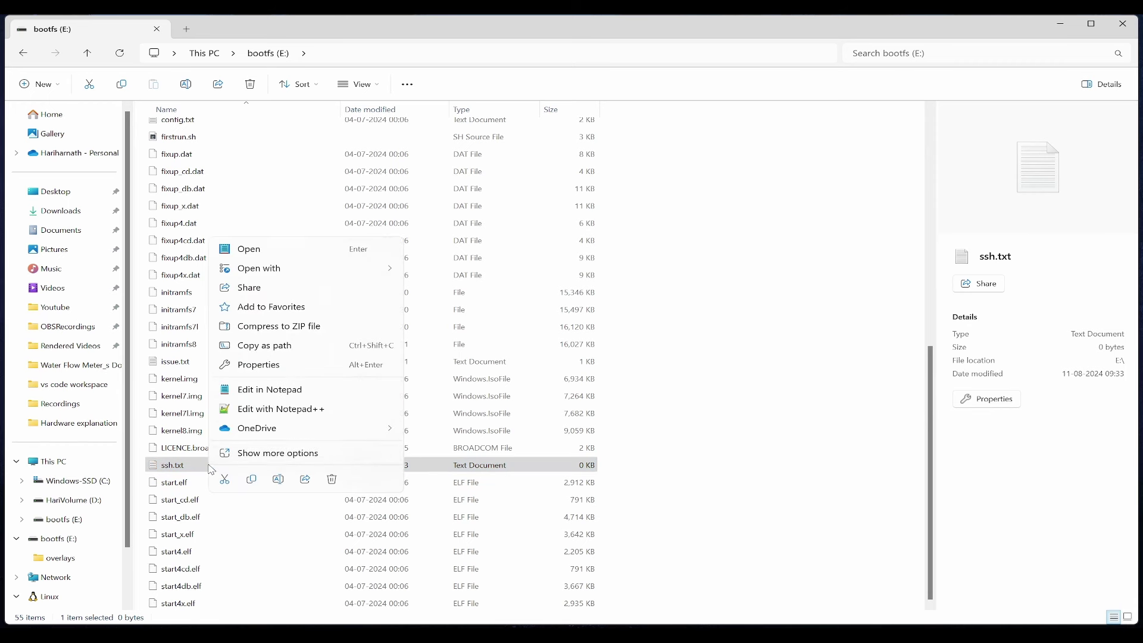
left_click(277, 456)
left_click(277, 425)
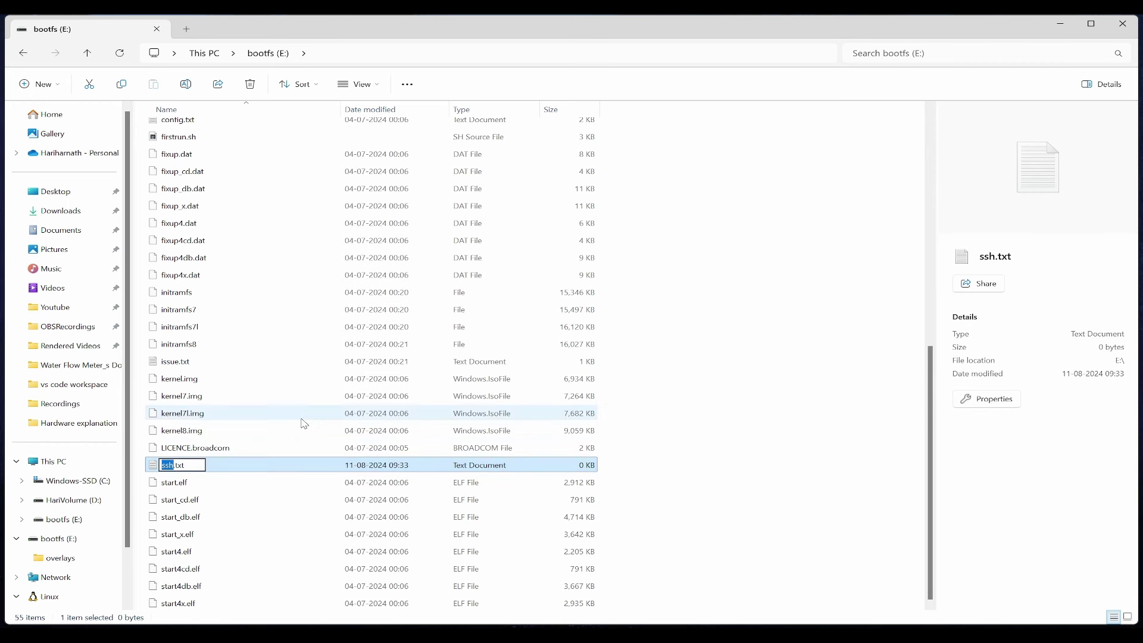
key("Right")
key("BackSpace")
key("BackSpace")
key("Return")
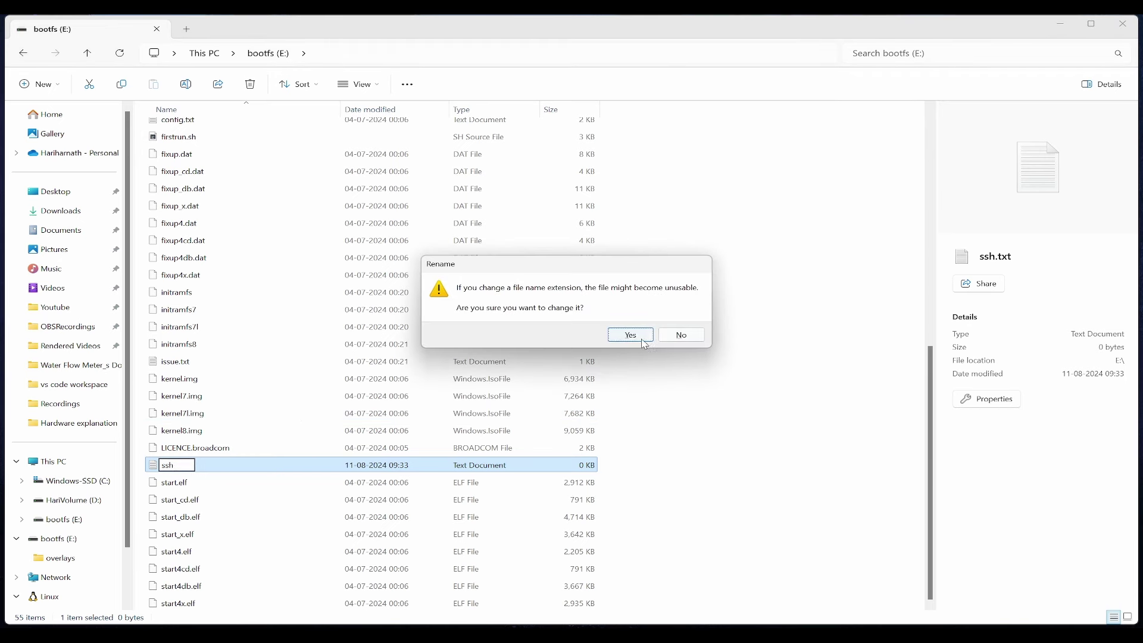
left_click(641, 338)
Eject the bootfs (E:) USB storage from the system tray's hidden icons.
left_click(637, 478)
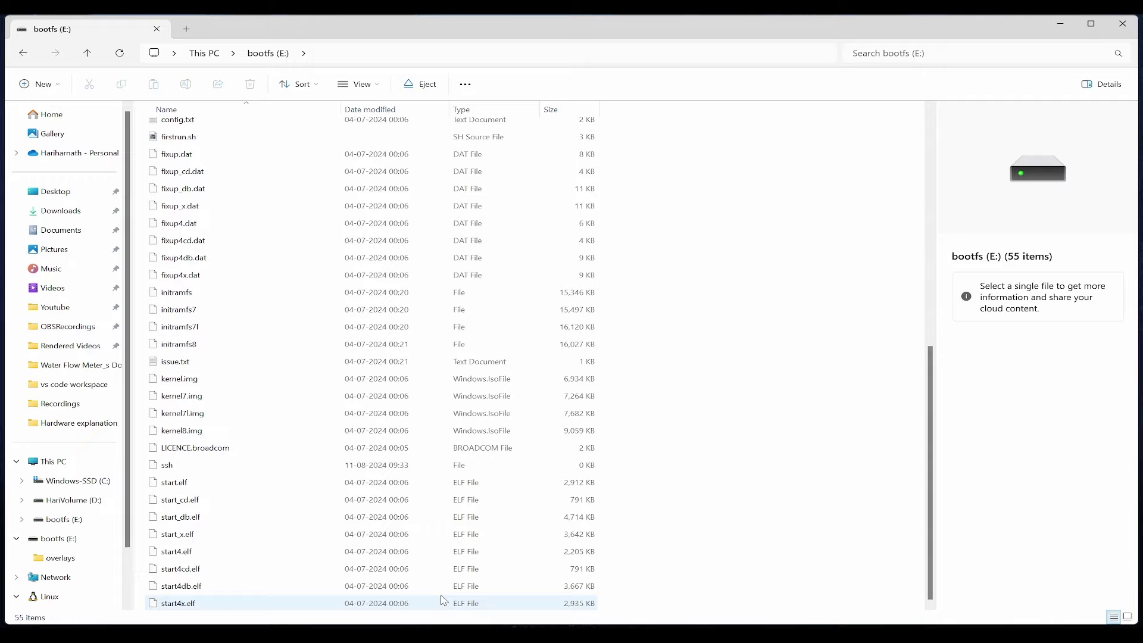
left_click(934, 635)
right_click(944, 589)
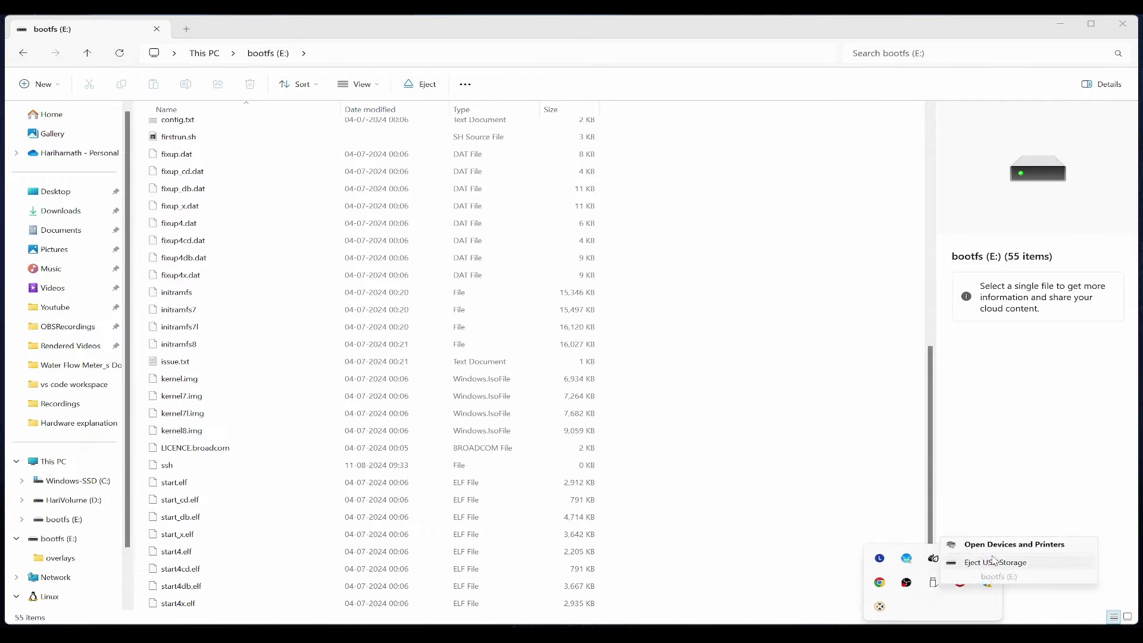
left_click(1000, 555)
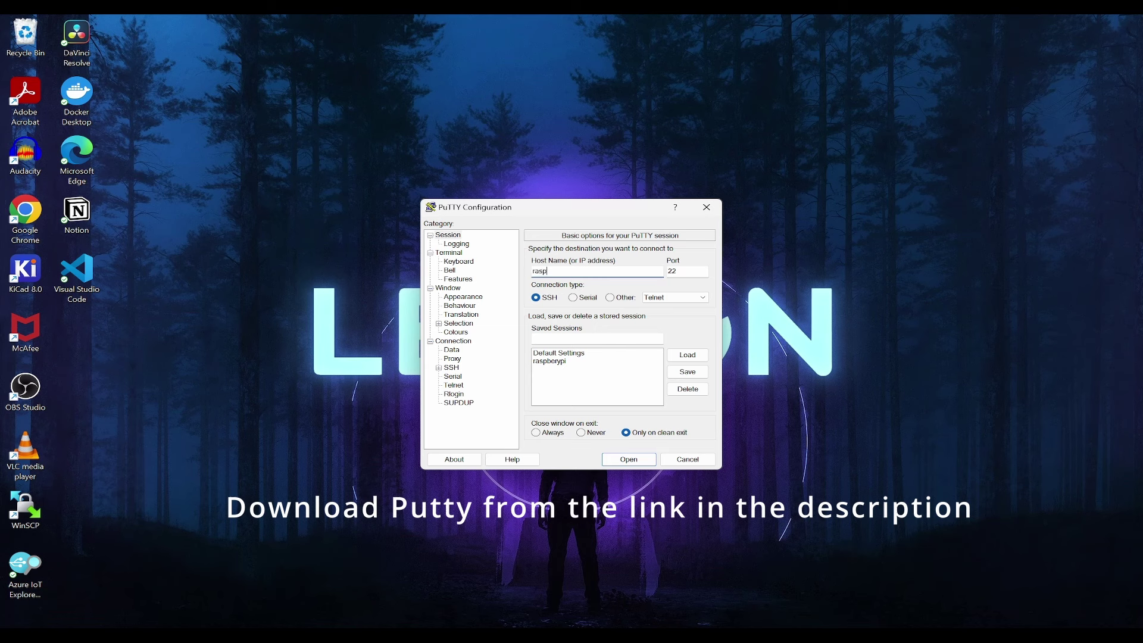
Connect to raspberrypi.local over SSH and accept the Pi's new host key.
type("berr")
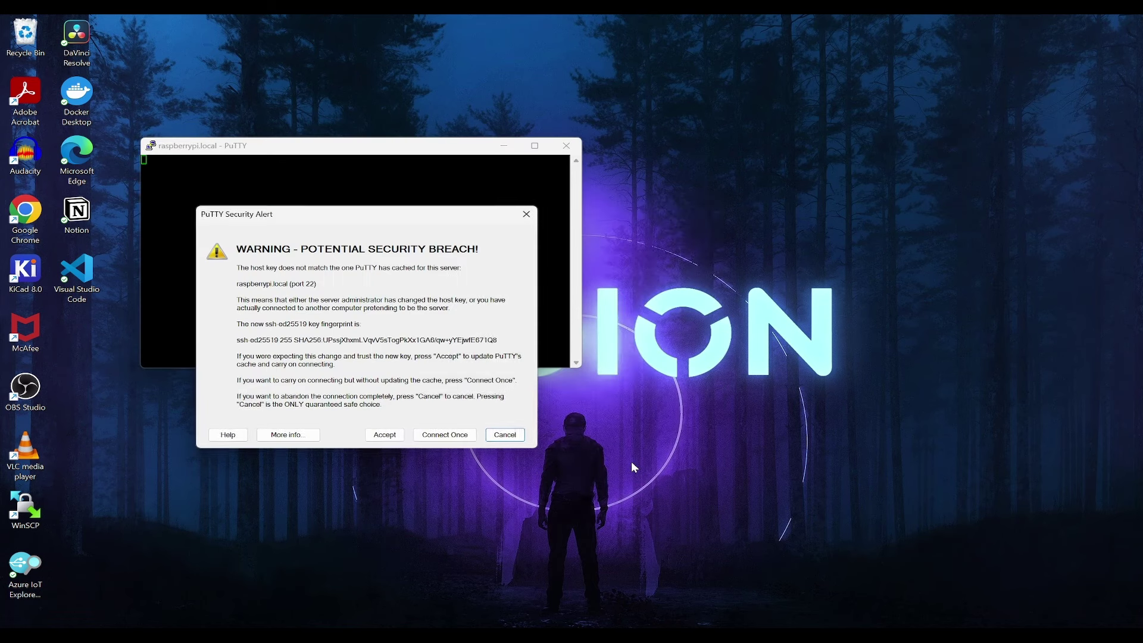
left_click(393, 435)
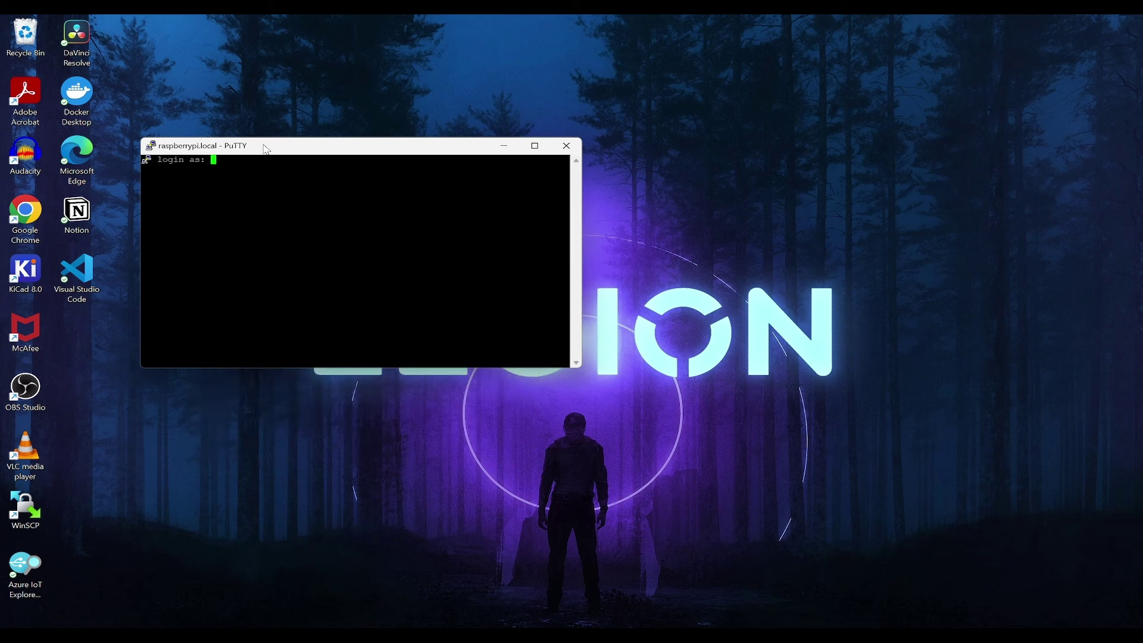
left_click_drag(267, 149, 505, 197)
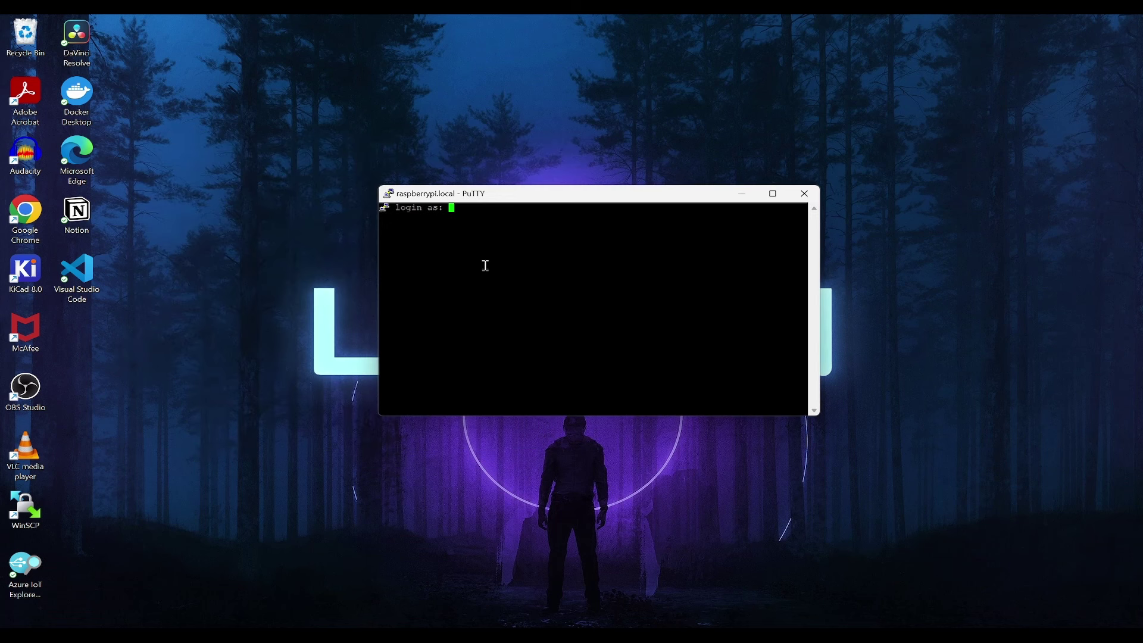
Log in as user pi with the account password and maximize the terminal.
type("pi")
key("Return")
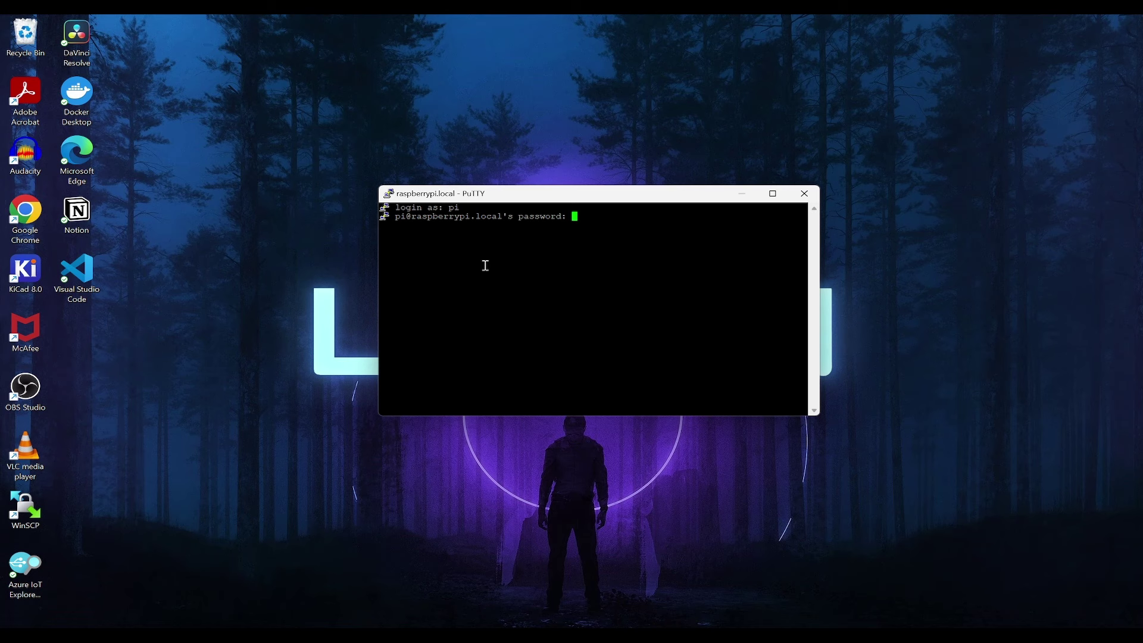
key("Return")
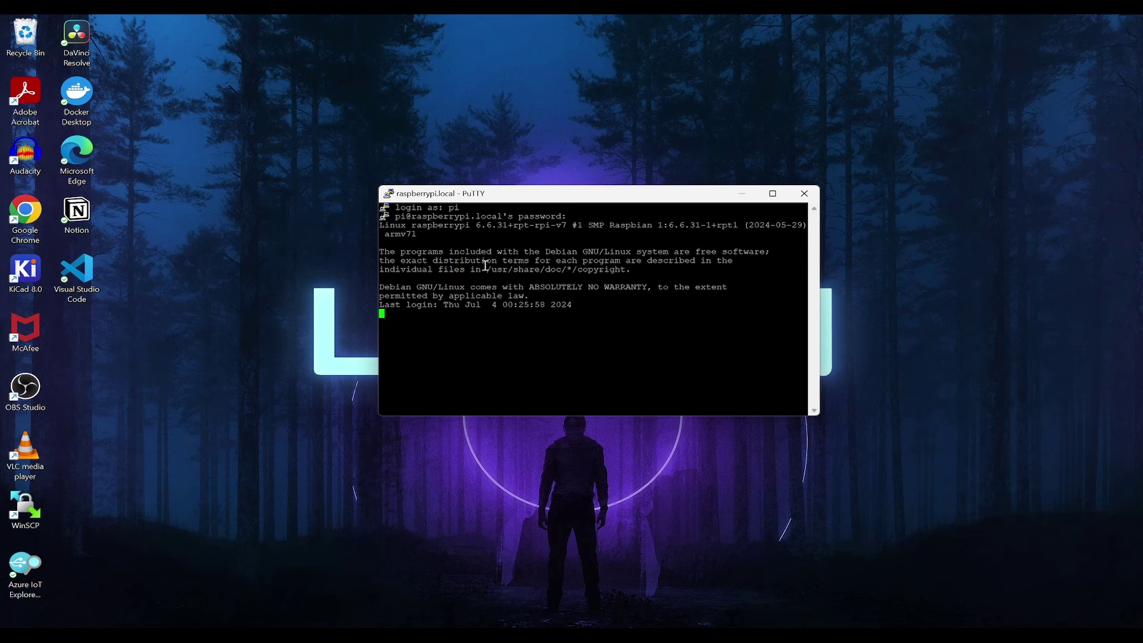
key("super+Up")
Run cat /etc/os-release to confirm the Pi runs Raspbian 12 bookworm.
type("cat ")
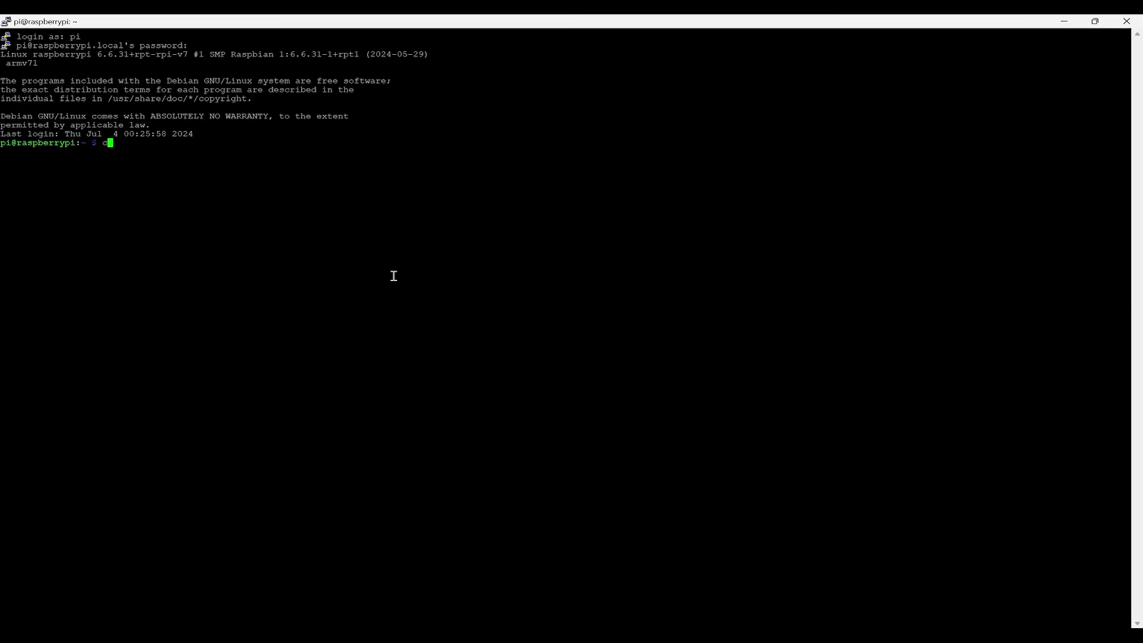
type("/etc/os-release")
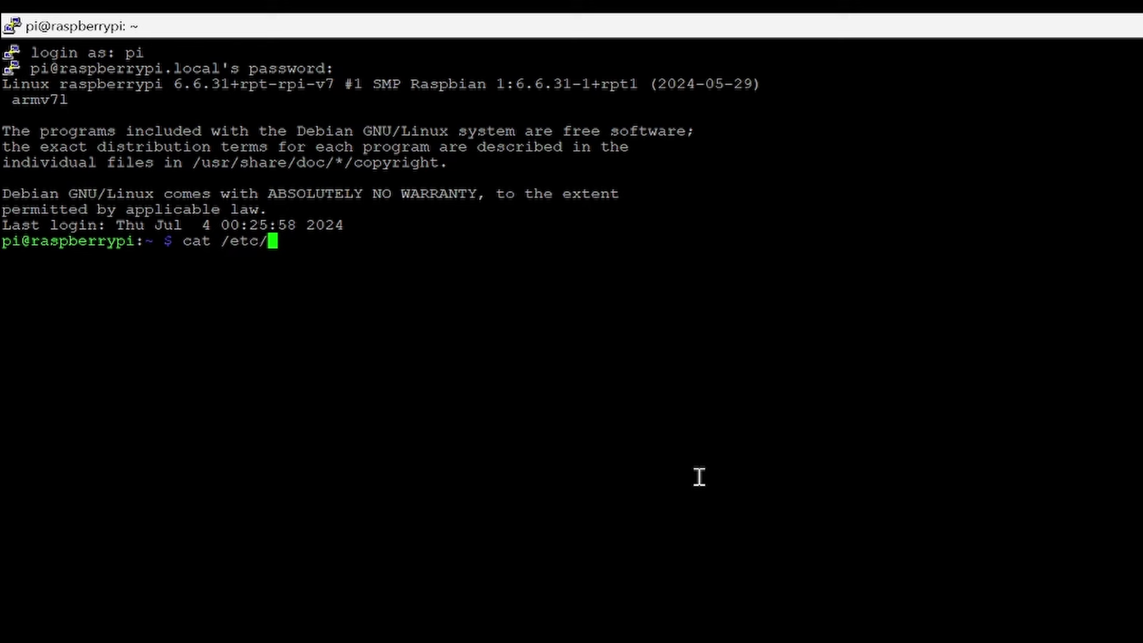
key("Return")
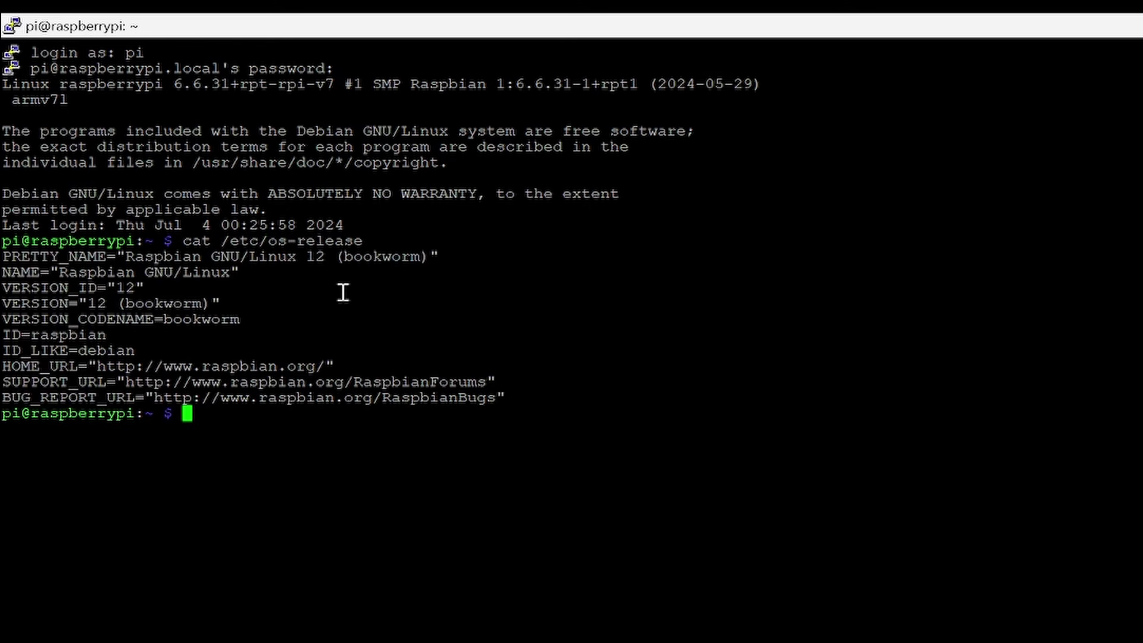
double_click(355, 257)
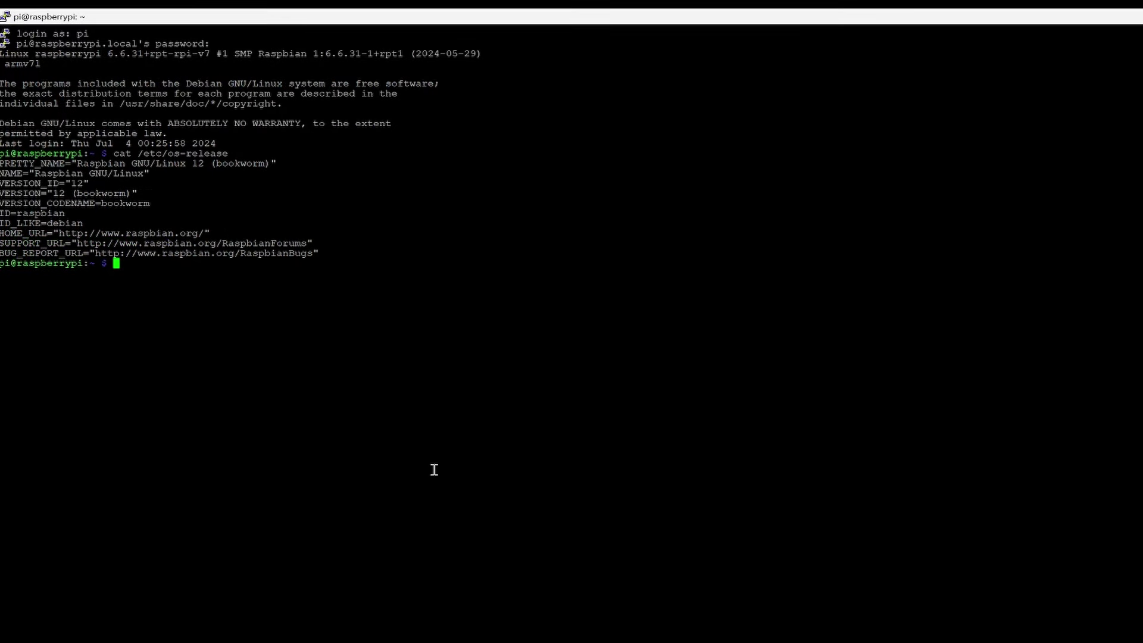
Run vncserver, then paste and run its vncserver-x11-serviced Service Mode start command with the password.
type("vncserver")
key("Return")
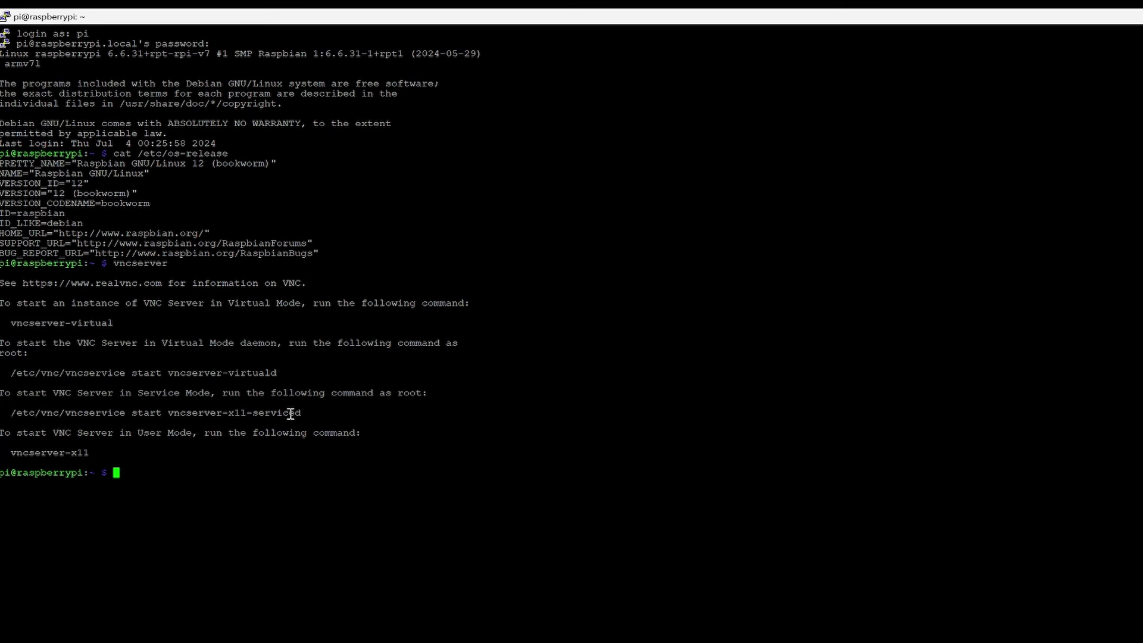
double_click(169, 395)
triple_click(301, 412)
key("super+c")
left_click_drag(301, 412, 11, 414)
right_click(226, 472)
key("Return")
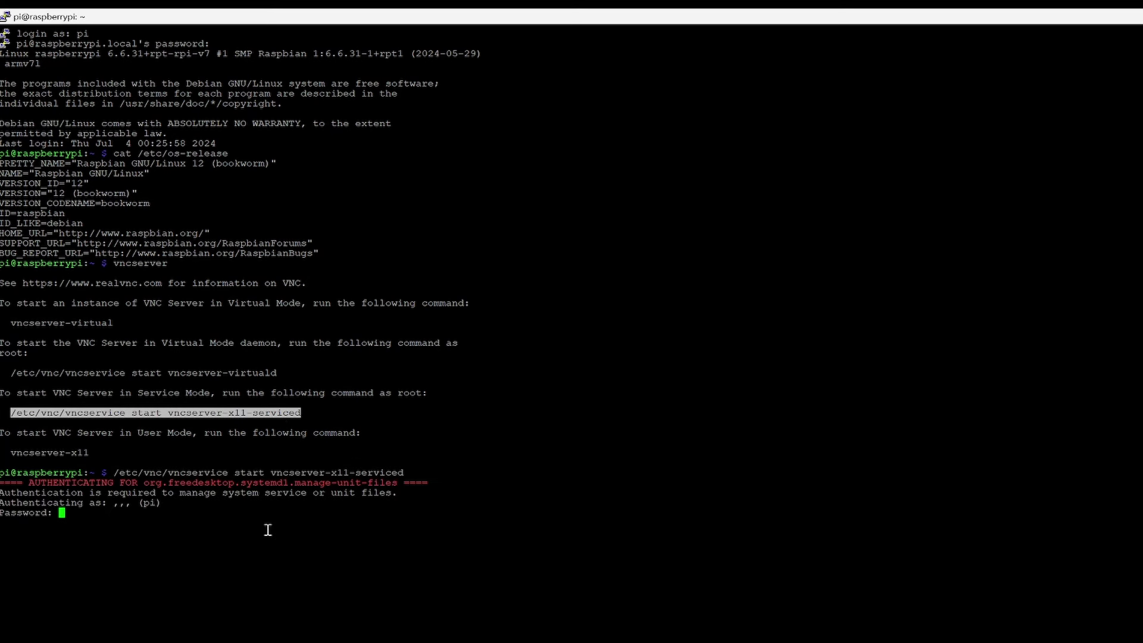
key("Return")
key("Return")
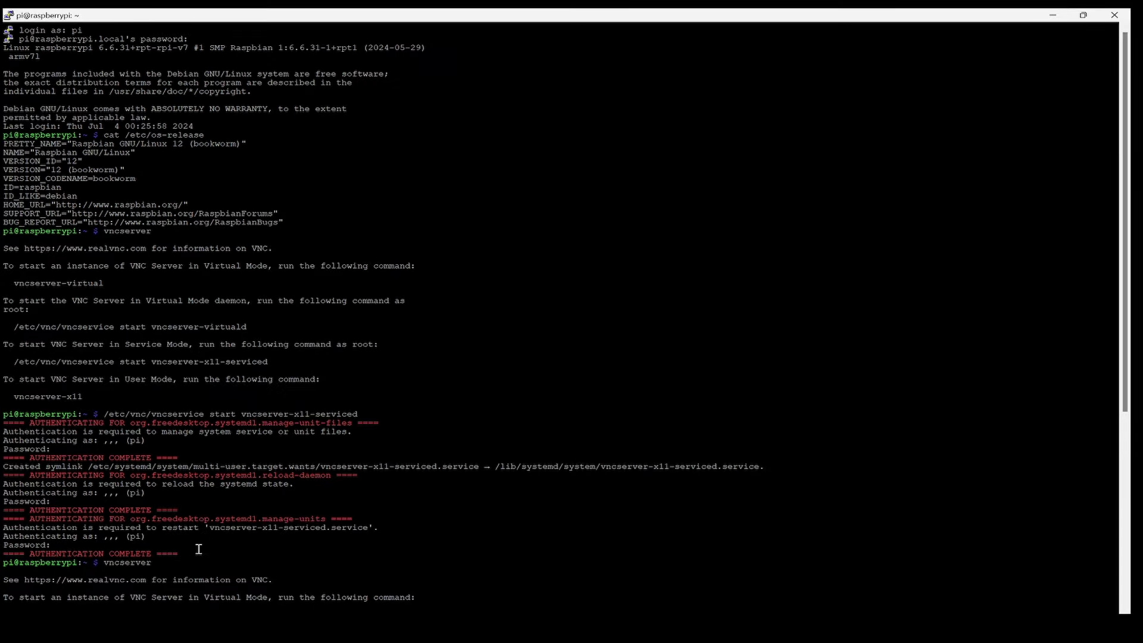
left_click_drag(207, 556, 256, 426)
left_click(307, 502)
Connect RealVNC Viewer to raspberrypi.local, accept the server identity and log in.
key("alt+Tab")
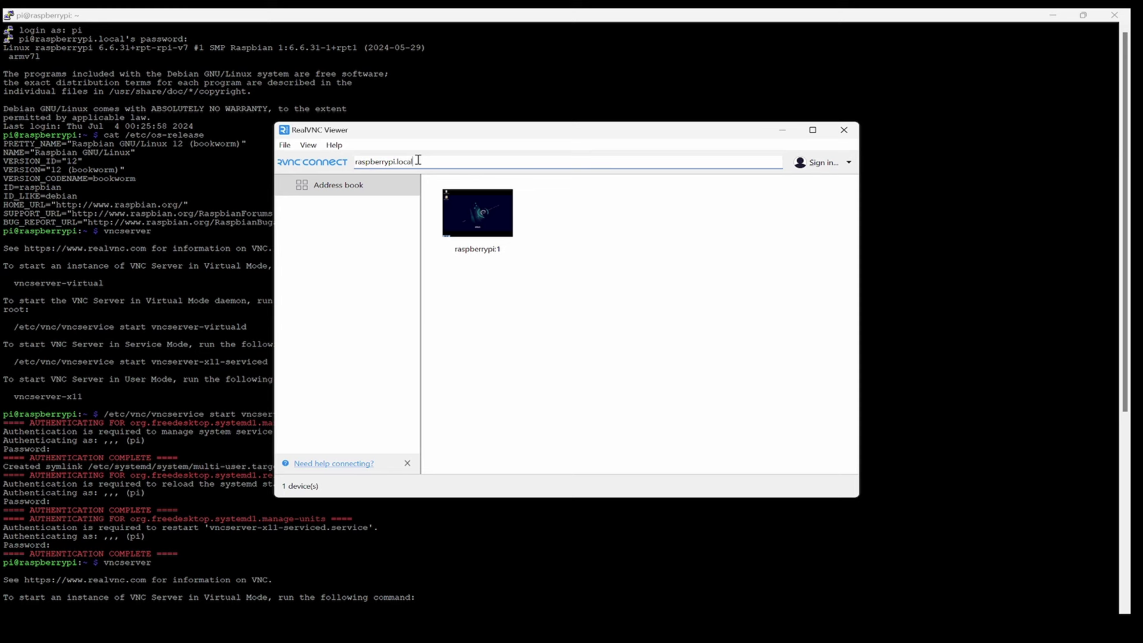
left_click_drag(428, 161, 286, 160)
left_click(448, 167)
key("Return")
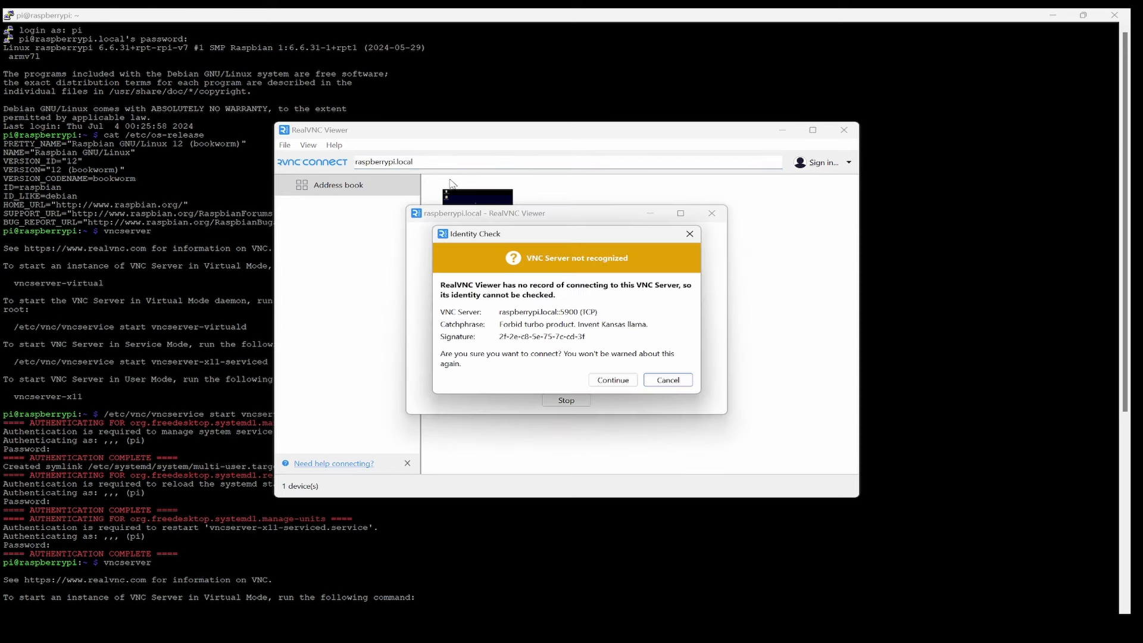
left_click(610, 381)
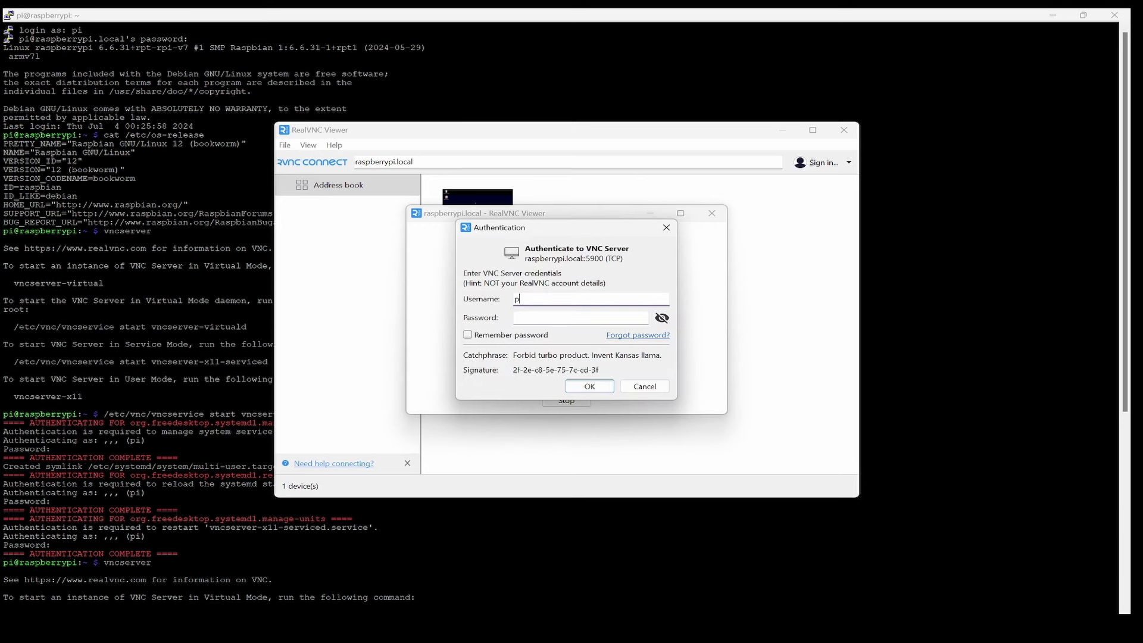
left_click(580, 318)
key("Return")
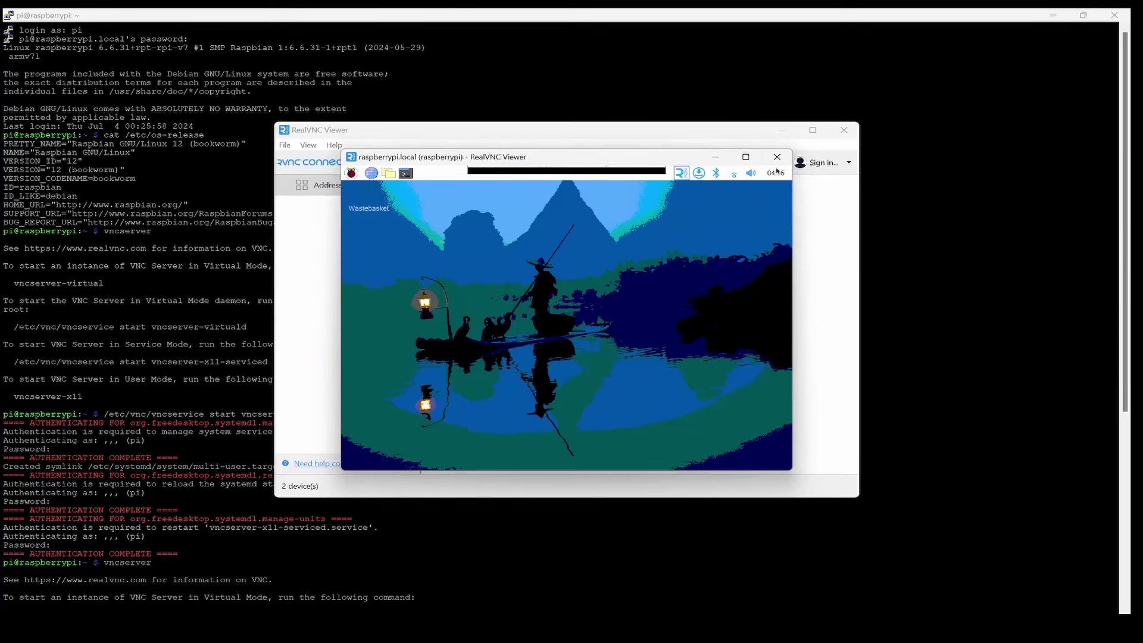
Maximise the remote desktop and run ifconfig to find the wlan0 address 192.168.29.76.
left_click(746, 157)
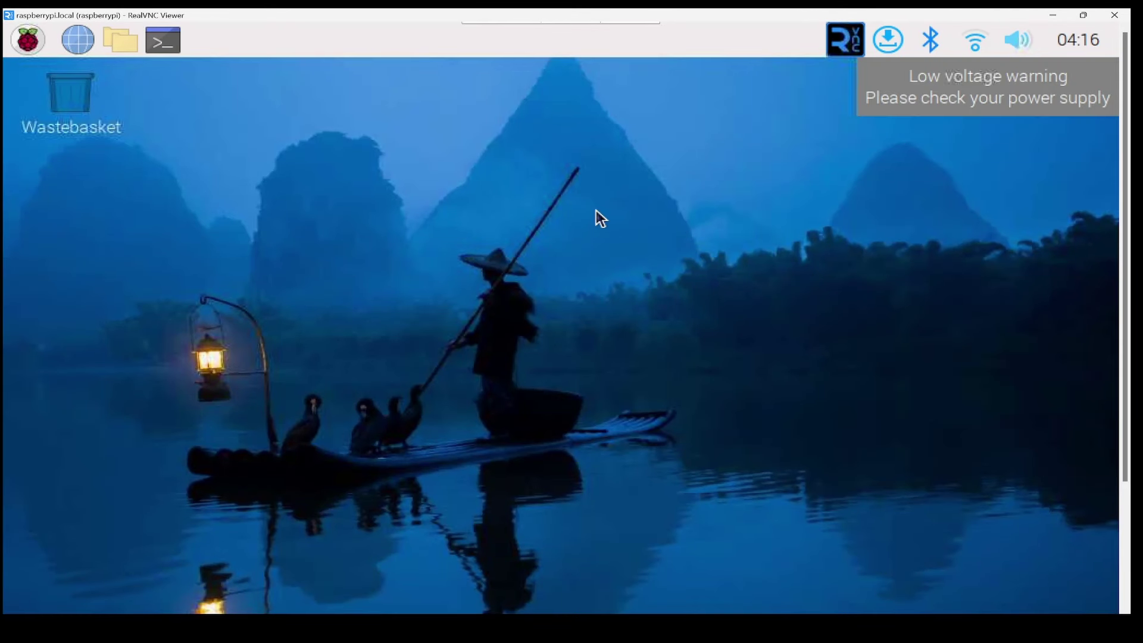
left_click(975, 40)
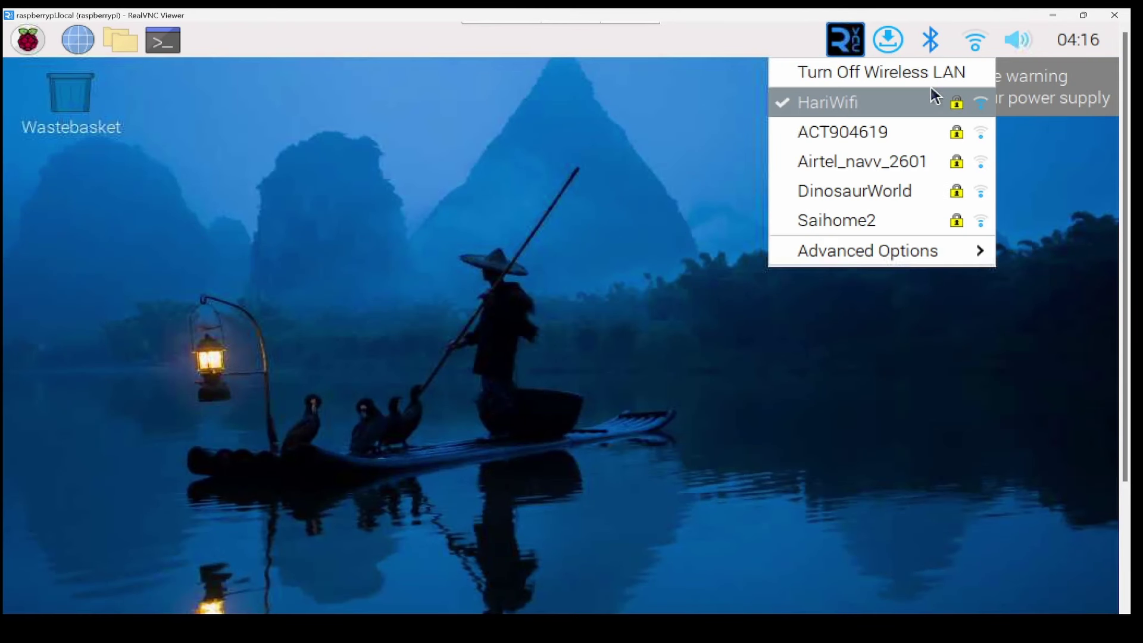
left_click(169, 49)
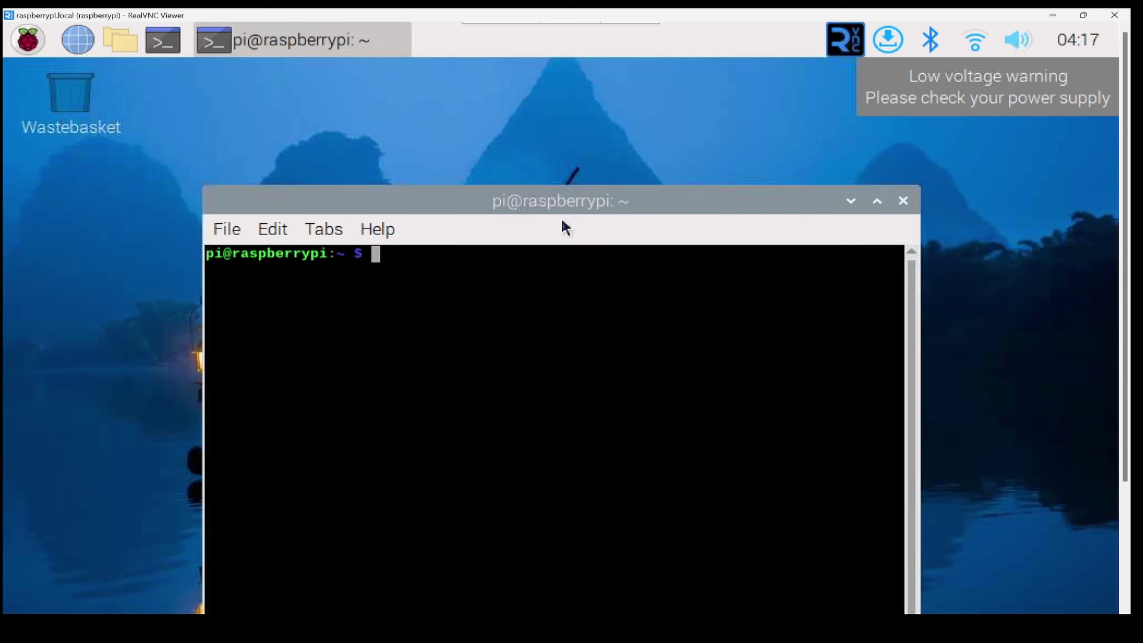
type("ifconfig")
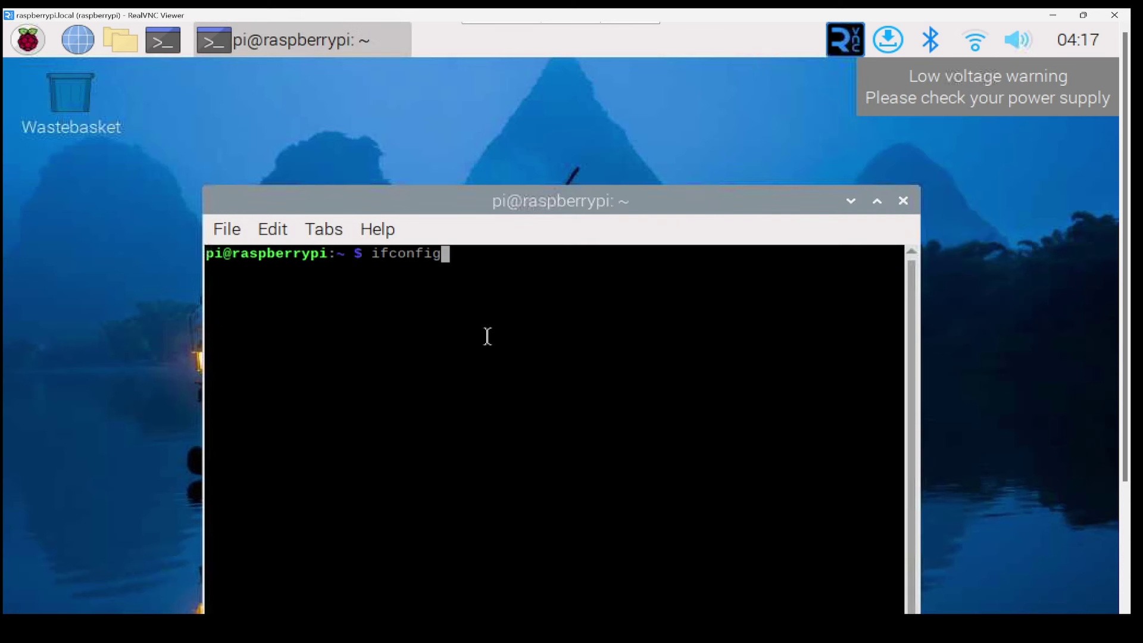
key("Return")
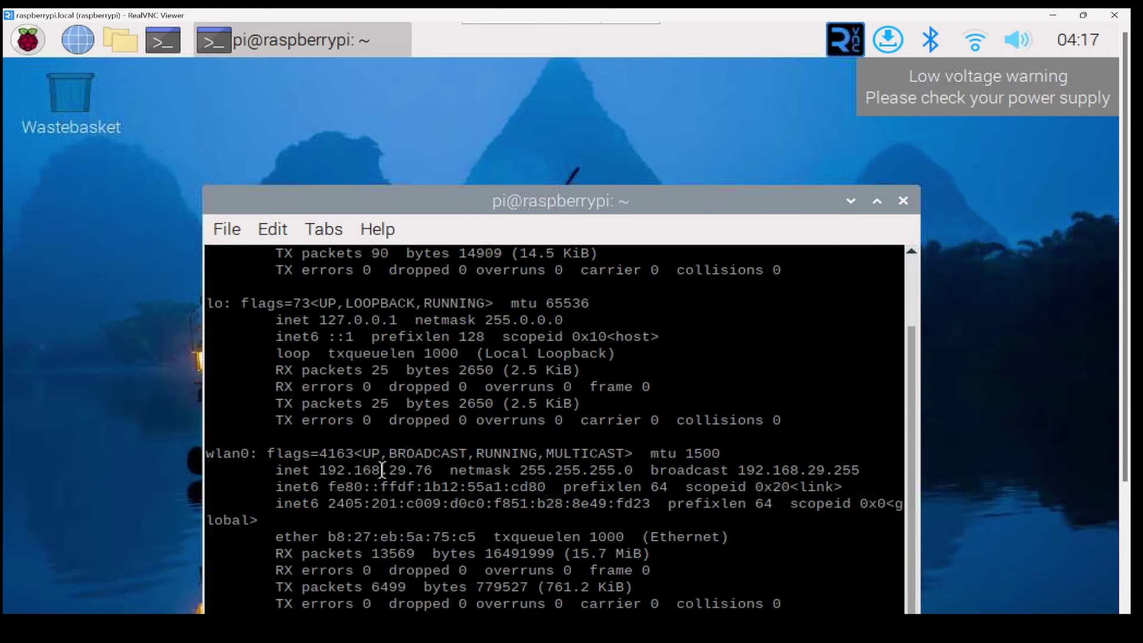
double_click(368, 470)
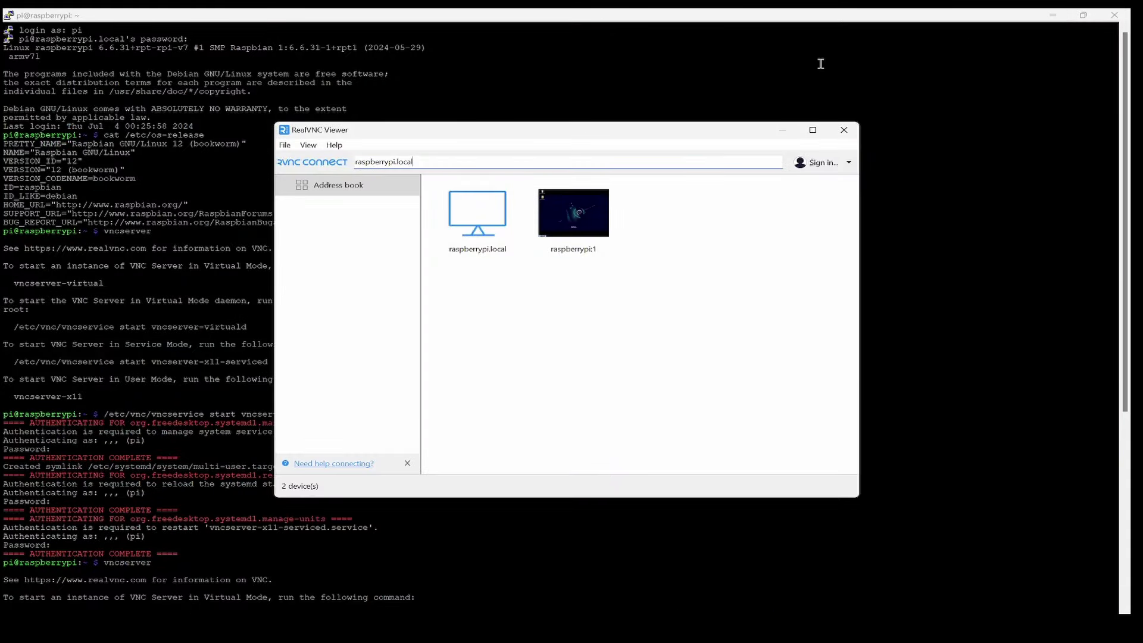
Launch PuTTY and load the saved raspberrypi session.
key("super")
type("putty")
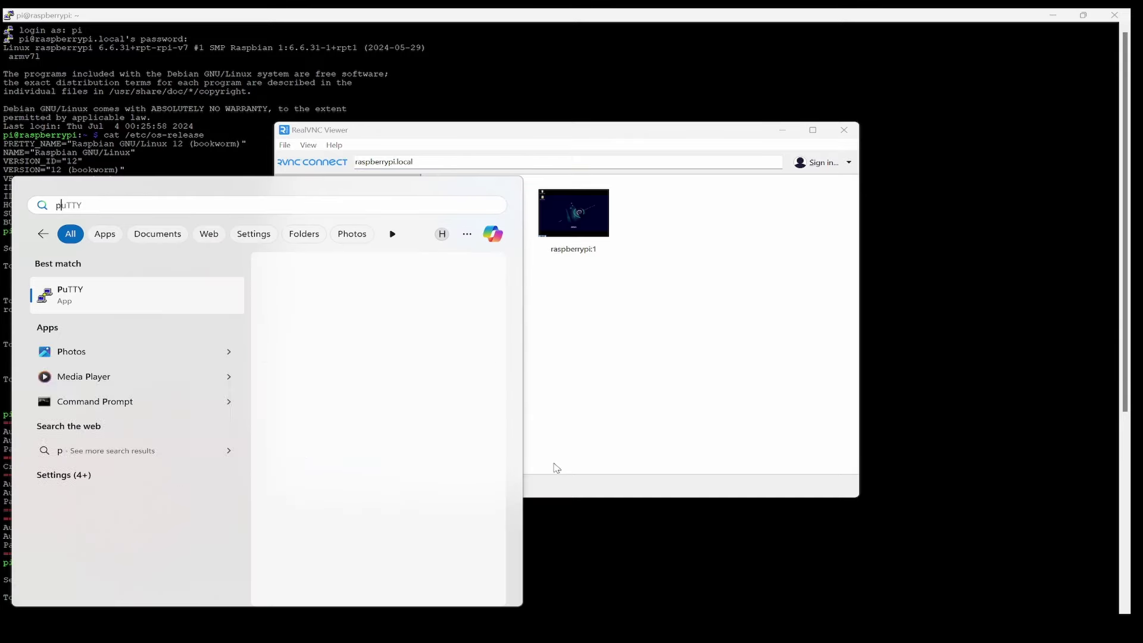
key("Return")
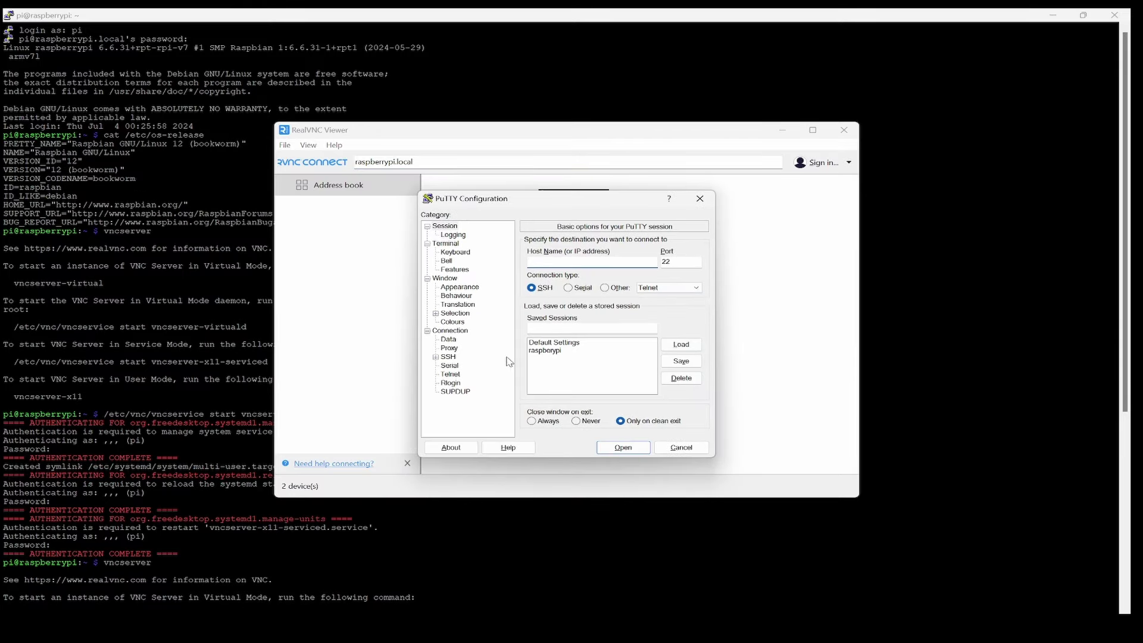
left_click(554, 352)
left_click(681, 344)
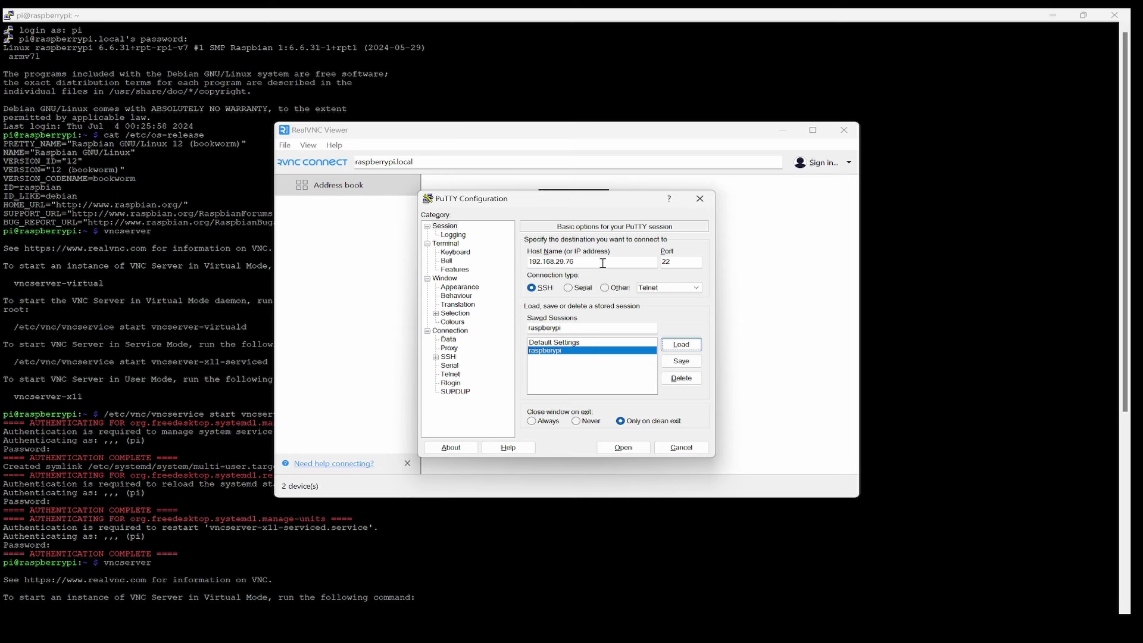
Open the SSH connection to 192.168.29.76, trusting the Pi's new host key.
left_click(623, 447)
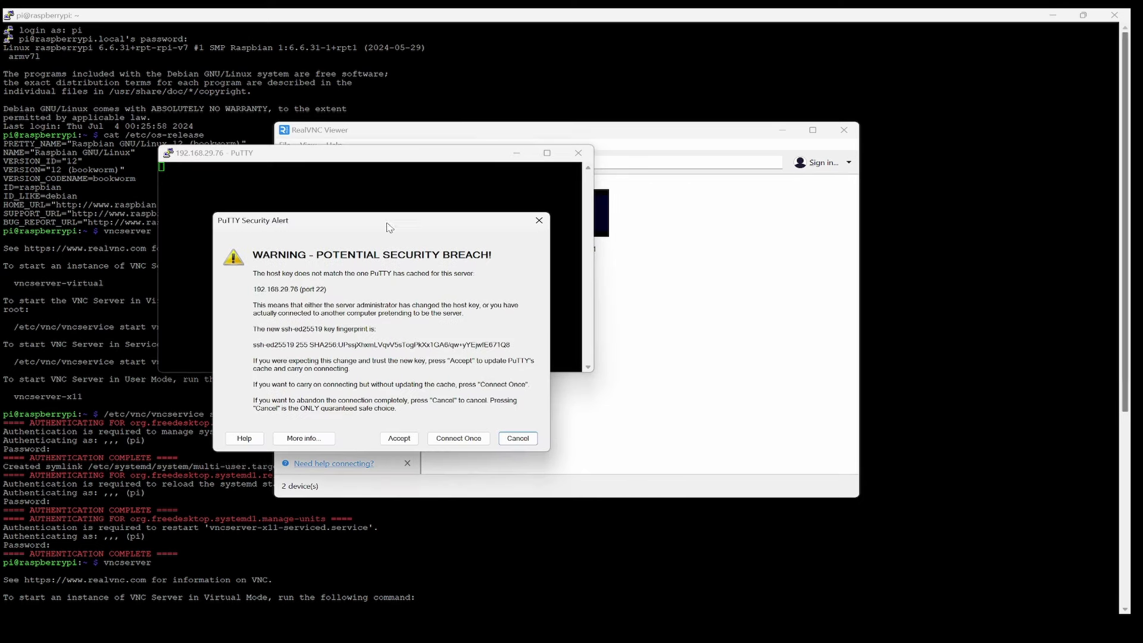
left_click(398, 439)
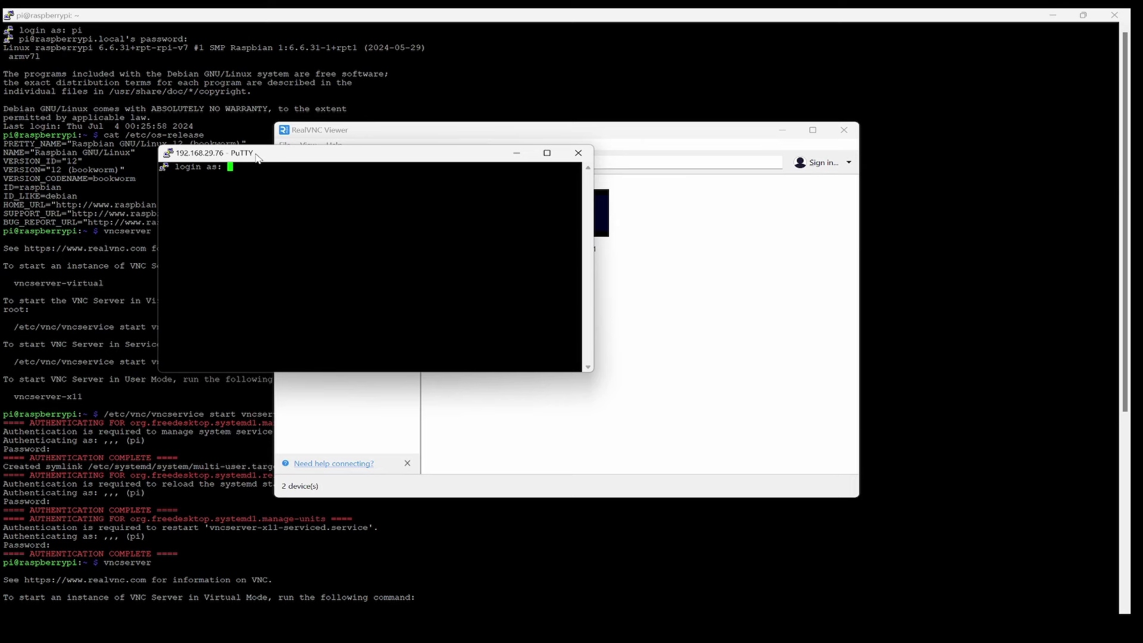
left_click_drag(257, 157, 543, 240)
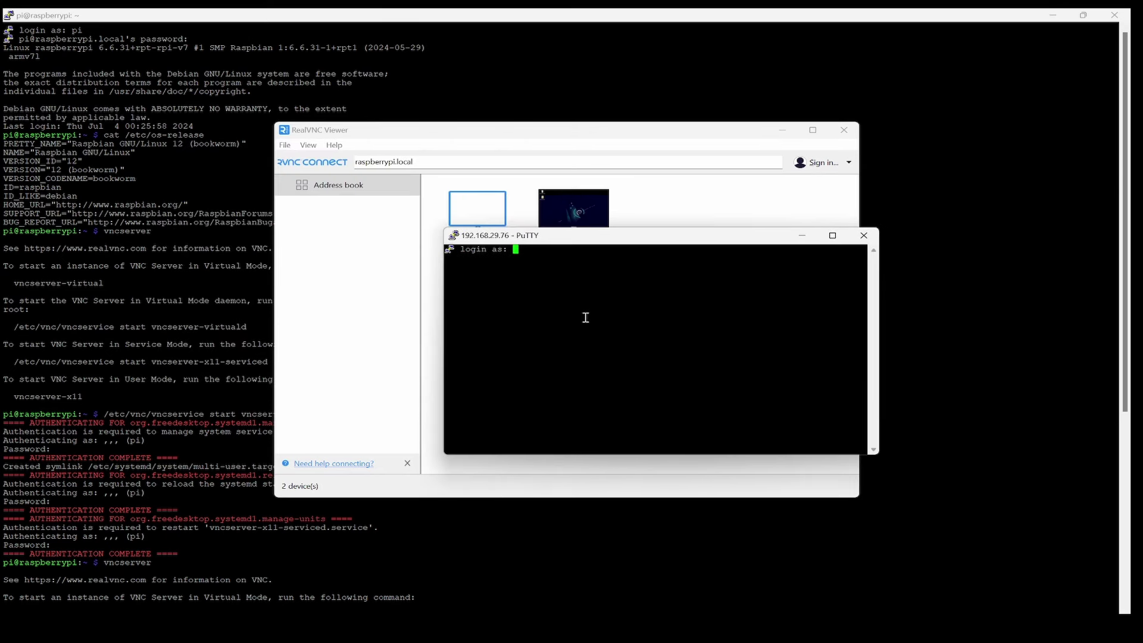